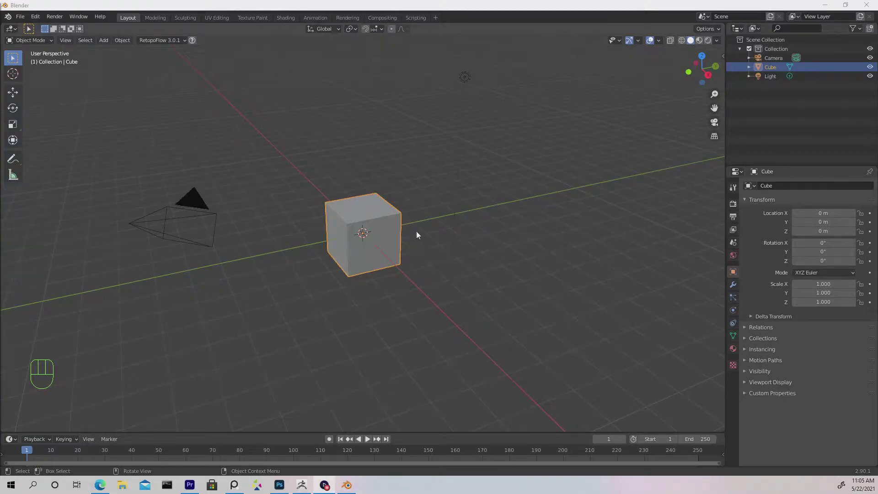
Delete the default cube, switch to top view and bring up the Add menu
click(399, 224)
key(Delete)
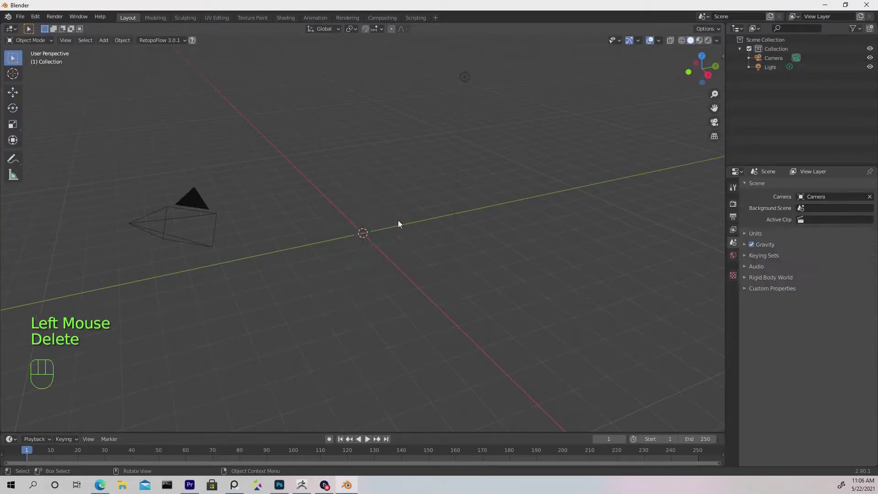
key(KP_7)
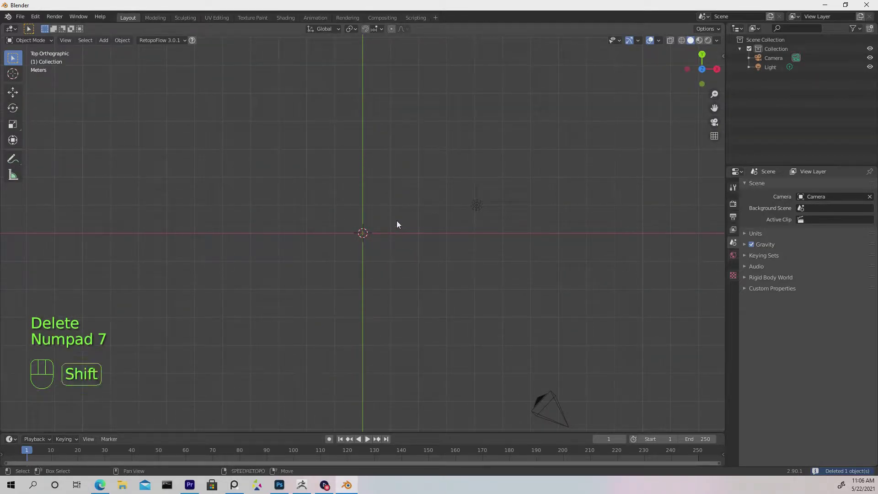
key(shift+a)
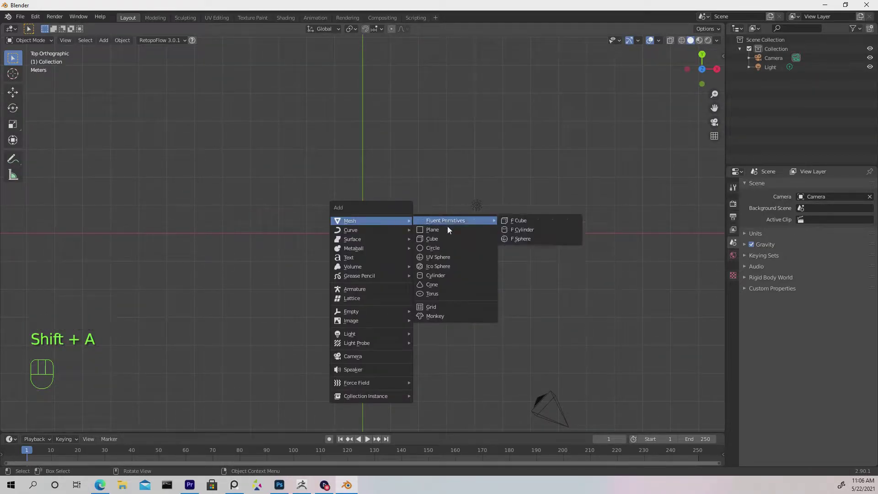
Add a torus and set its Major Segments to 12 and Minor Radius to 0.45 m
click(441, 293)
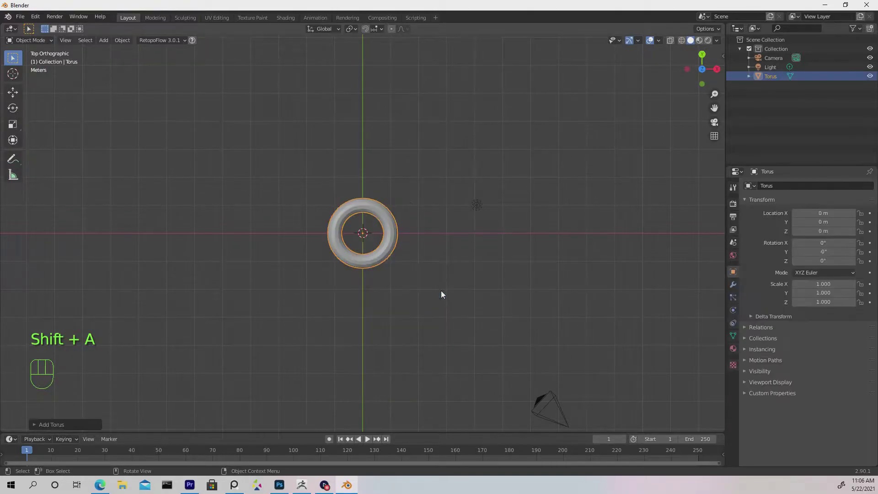
click(33, 425)
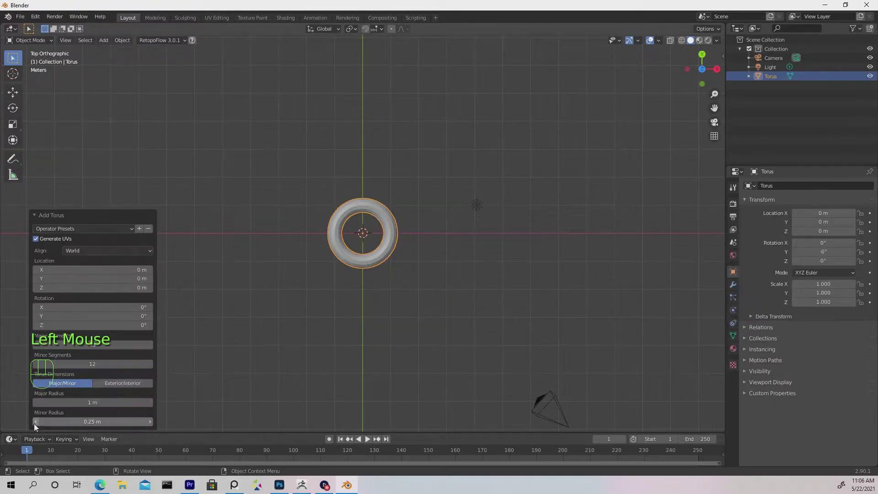
click(101, 345)
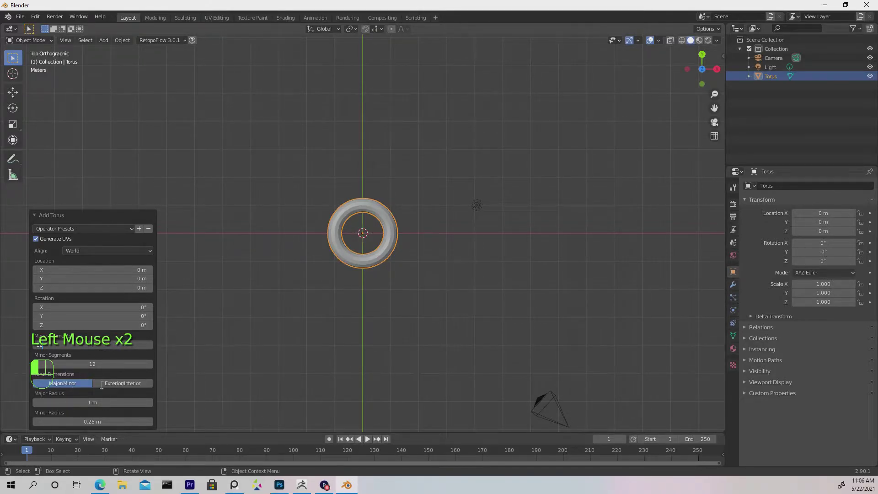
text(12)
key(Return)
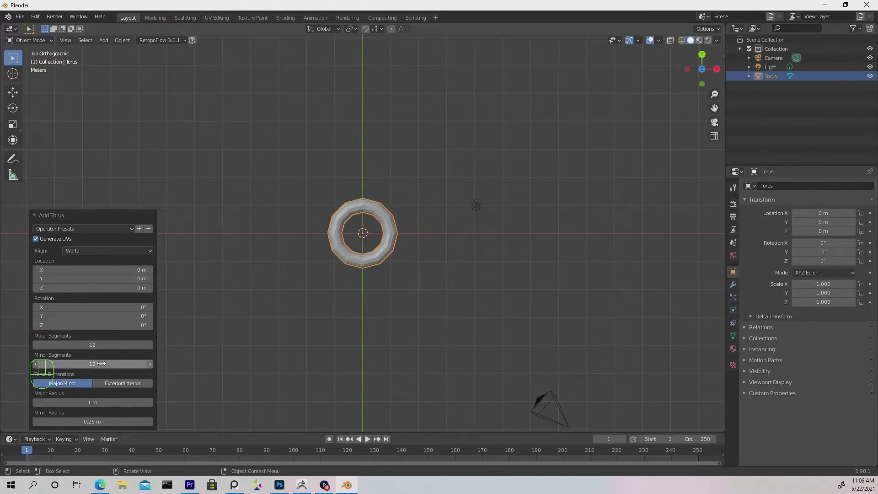
click(92, 425)
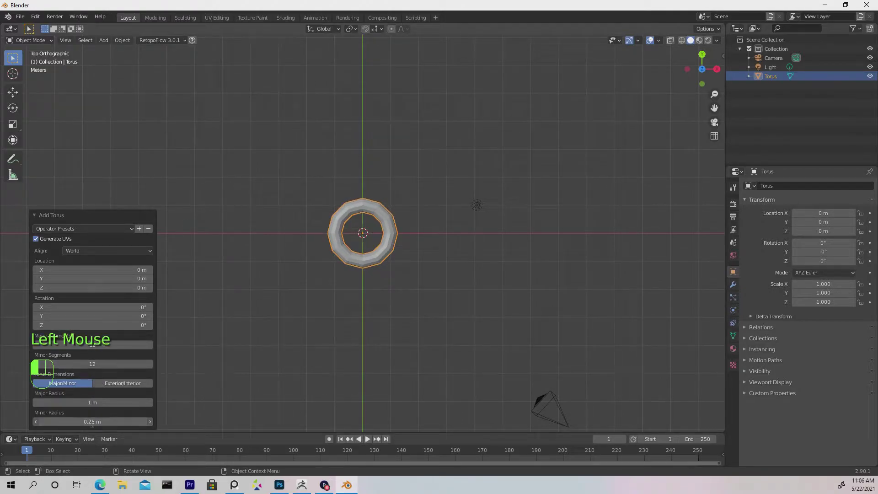
text(0.4)
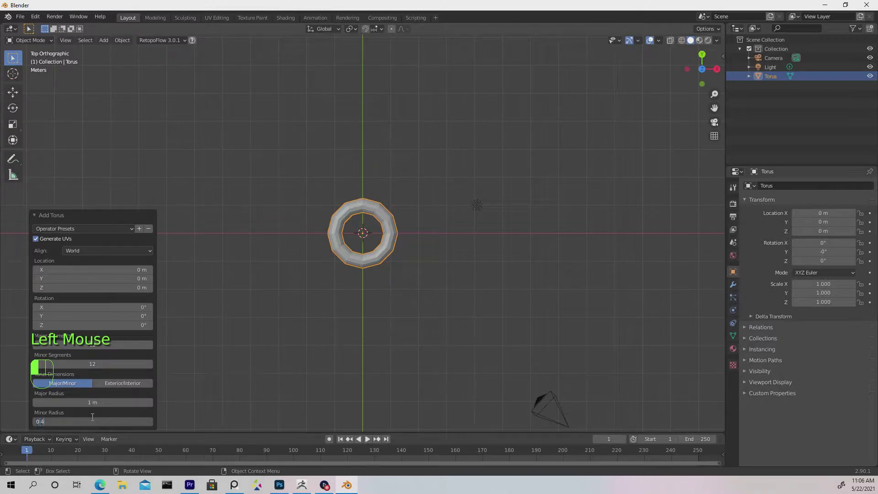
key(Return)
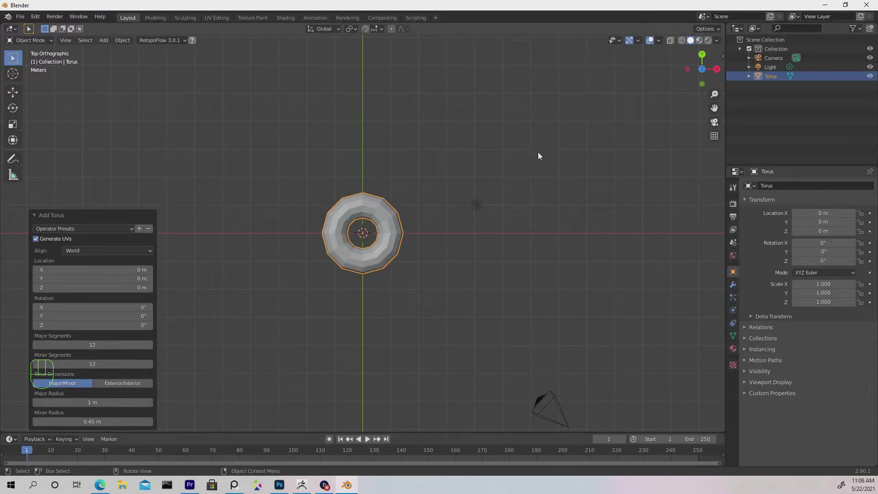
Enter Edit Mode on the torus with wireframe shading, zoomed in, in vertex select mode
key(Tab)
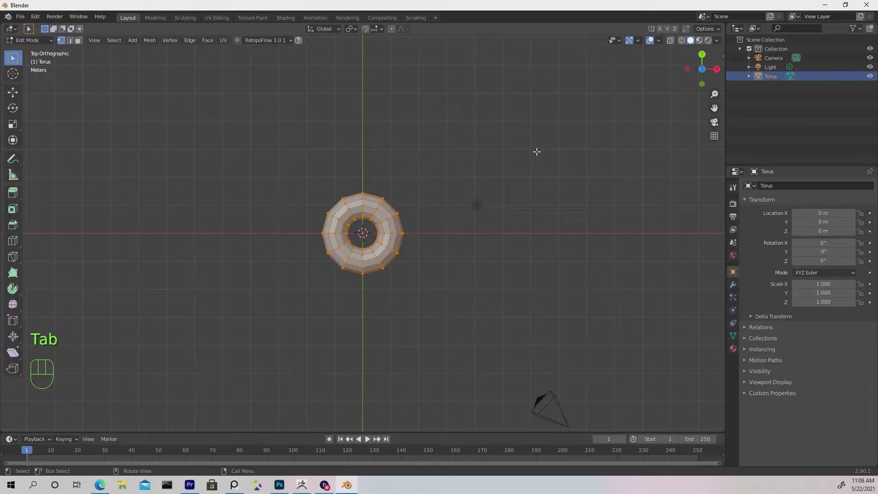
click(681, 40)
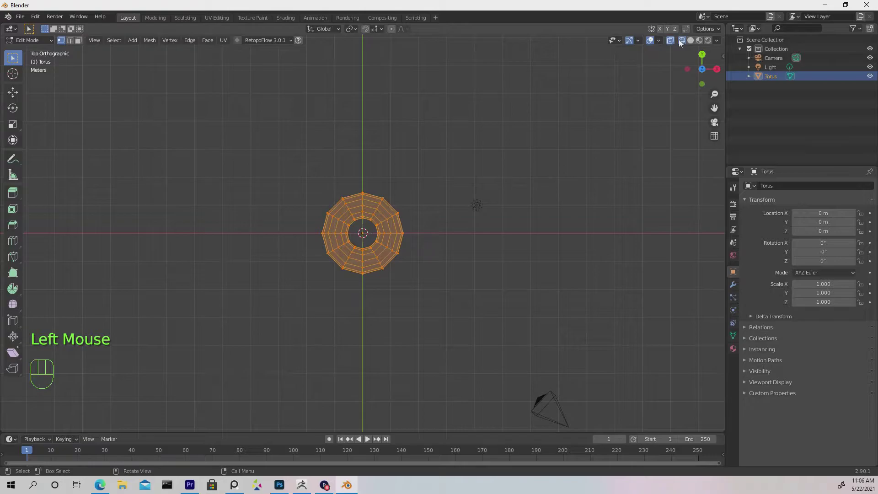
scroll(414, 173, up, 5)
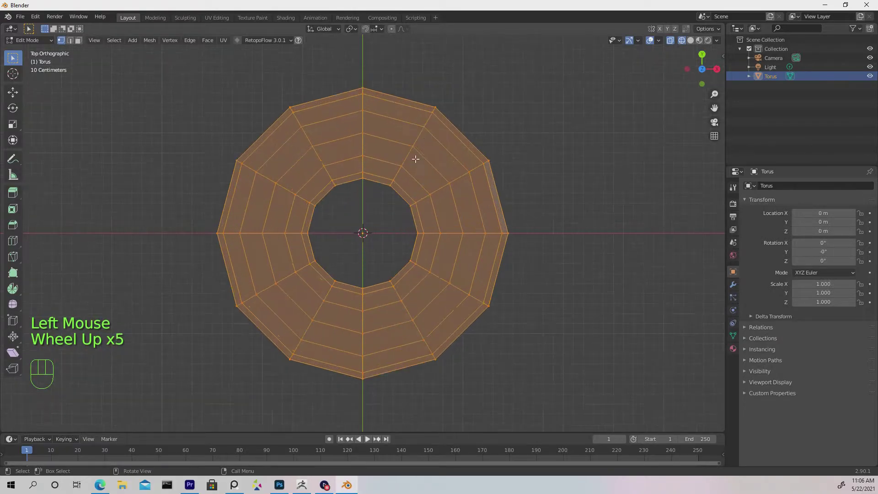
key(1)
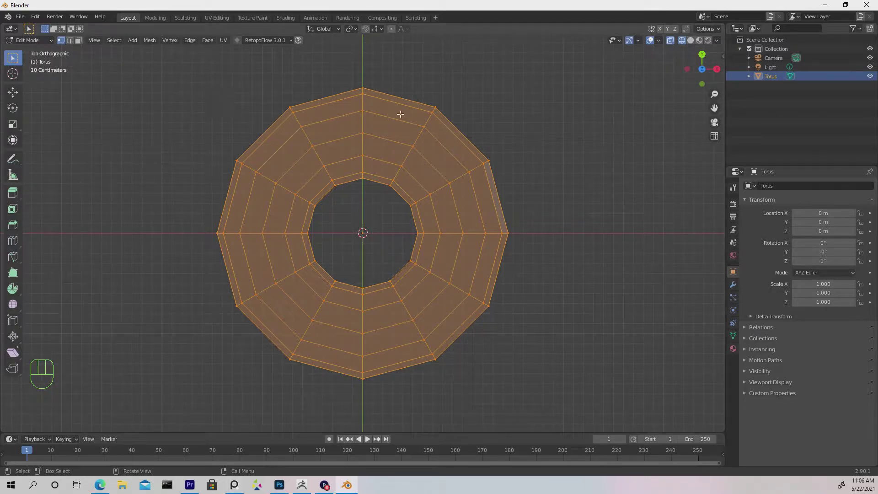
Split off the torus's top half, move it 1.618 m along Y, and return to Solid shading
drag(599, 61, 184, 240)
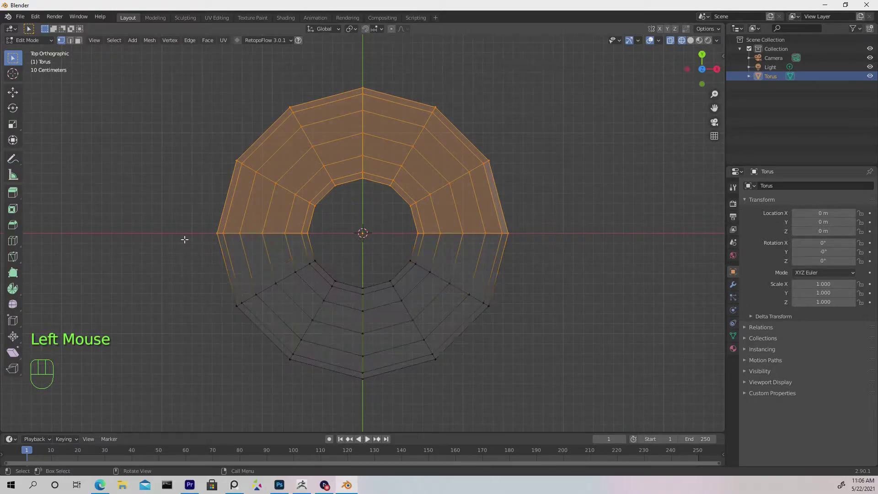
key(y)
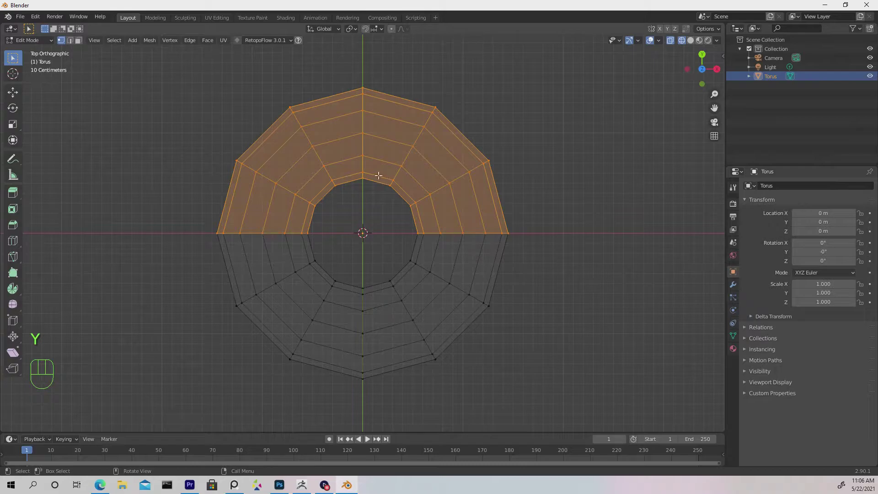
key(g)
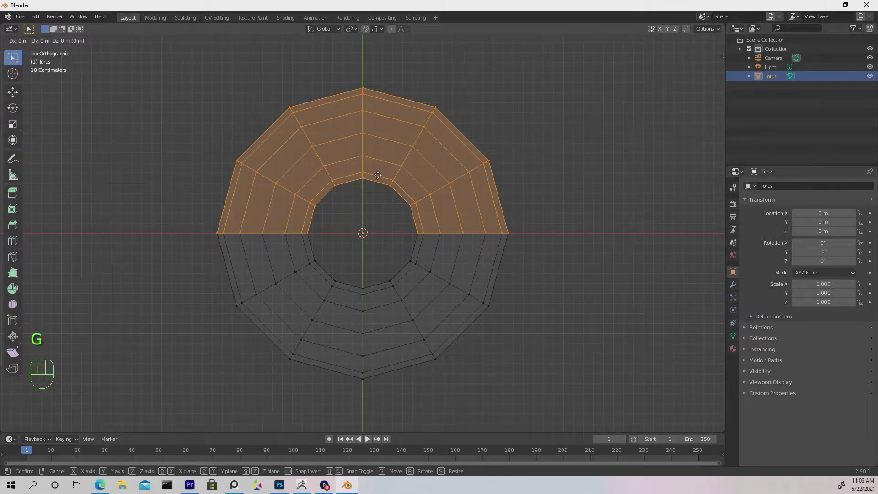
key(y)
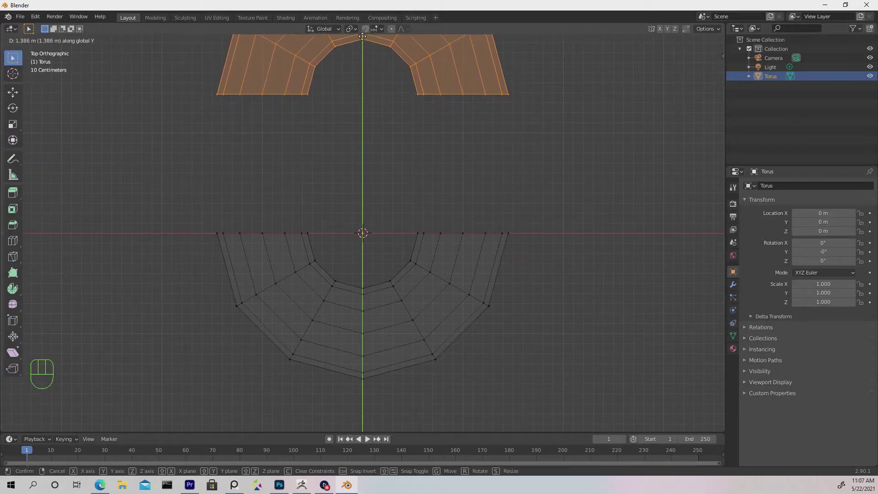
click(369, 408)
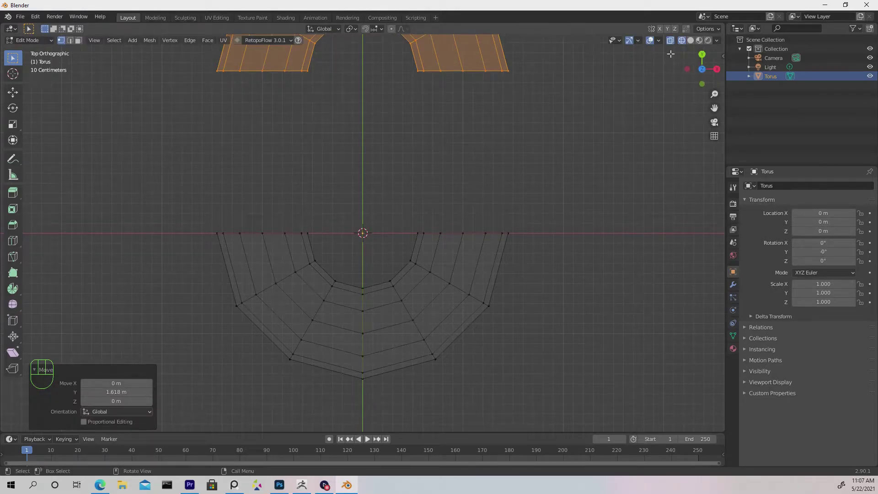
click(691, 40)
In edge mode, bridge the first pair of facing open-end edge loops
middle_drag(574, 224, 471, 179)
middle_click(471, 178)
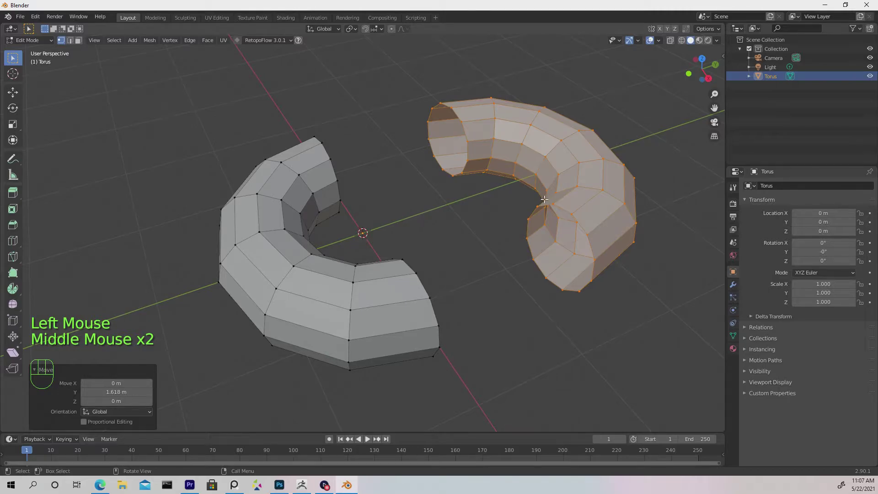
key(2)
middle_drag(494, 163, 476, 135)
double_click(391, 168)
shift+click(451, 127)
shift+click(451, 127)
shift+double_click(451, 127)
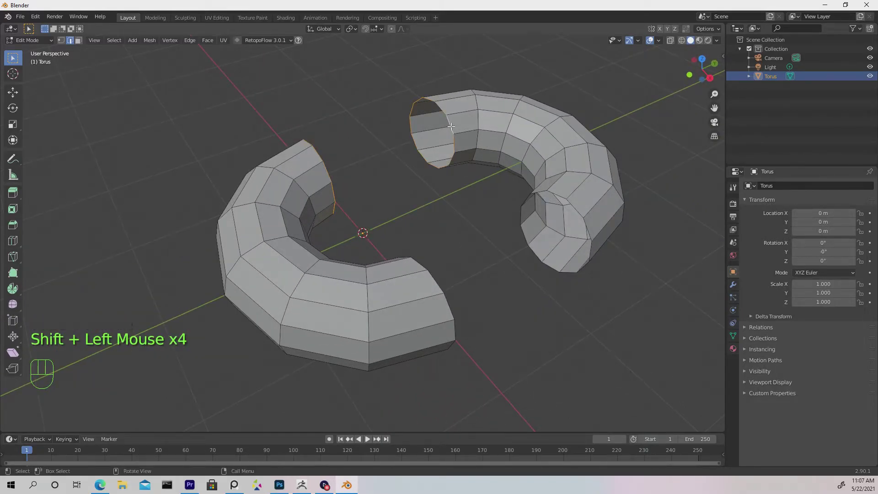
right_click(451, 126)
click(451, 126)
middle_drag(447, 164, 520, 235)
Bridge the remaining pair of open-end loops to close the oval link
double_click(596, 259)
middle_drag(595, 259, 271, 266)
shift+double_click(257, 265)
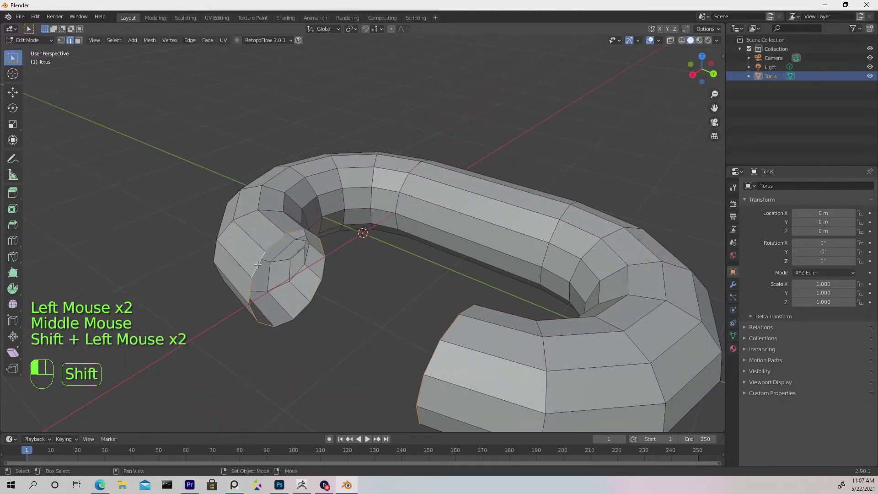
right_click(257, 264)
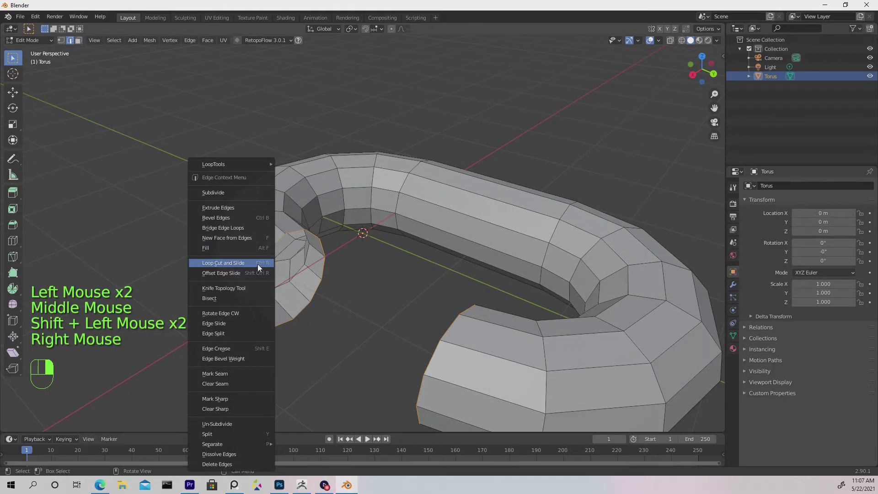
click(243, 228)
middle_drag(412, 288, 459, 298)
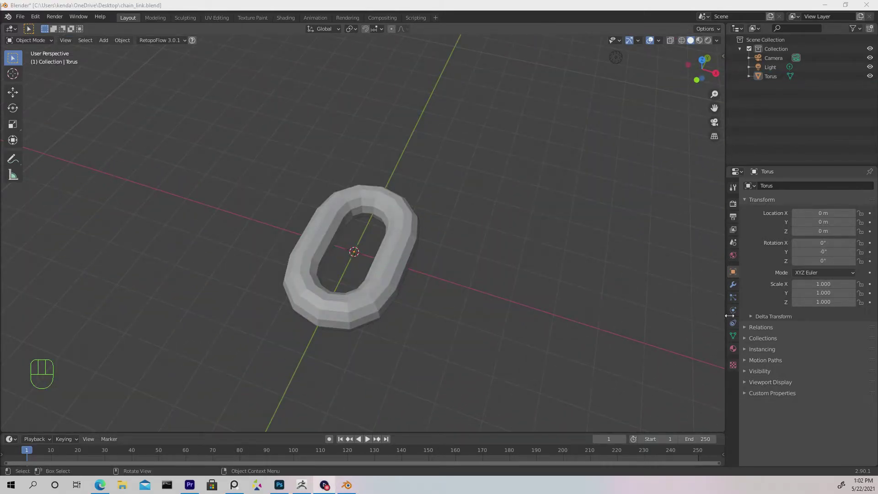
Add an Array modifier to the link and raise its Count to 5
click(734, 285)
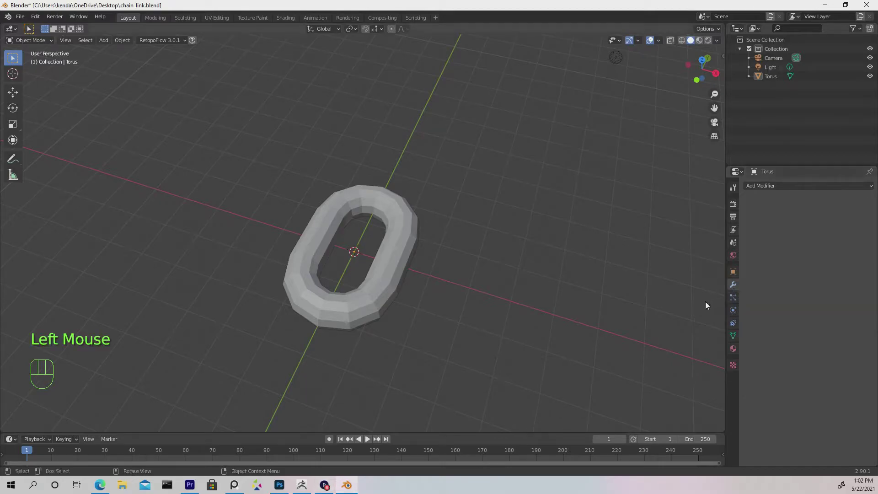
click(780, 185)
click(701, 207)
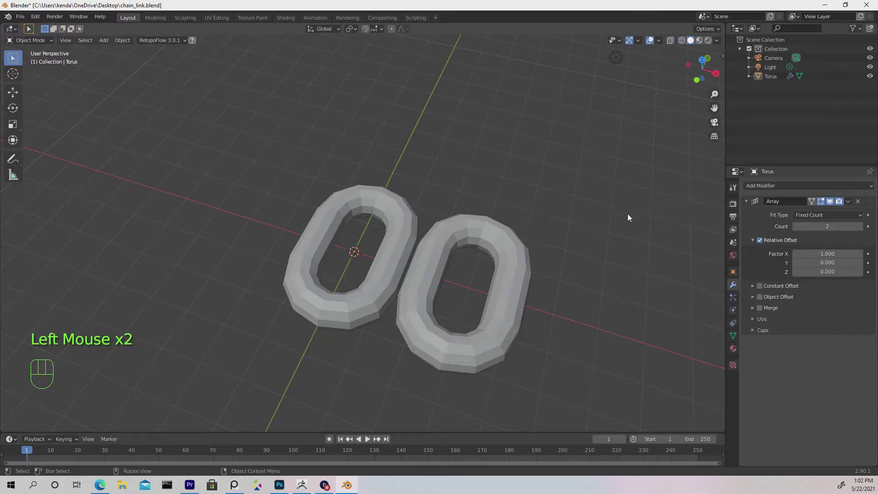
key(KP_7)
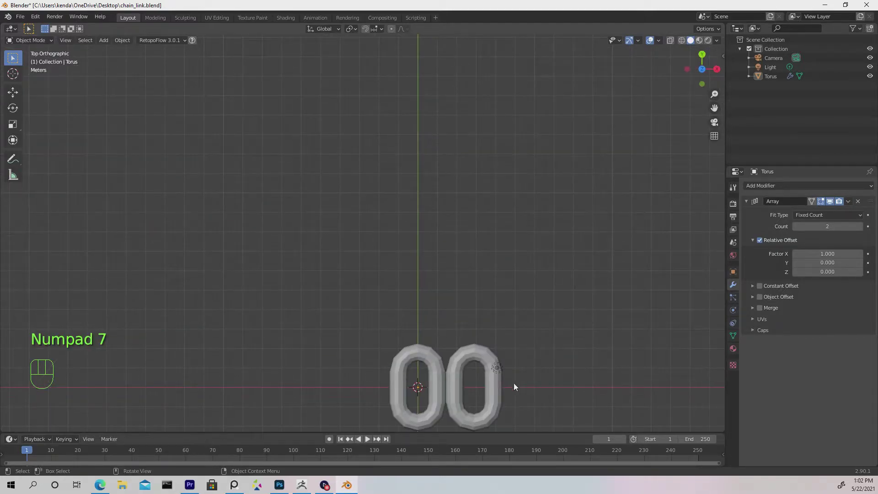
shift+middle_drag(530, 368, 415, 284)
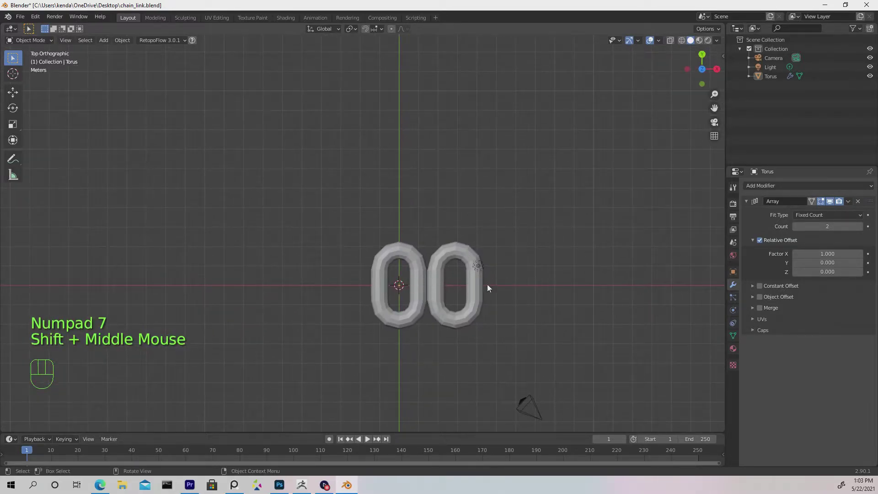
mouse_move(828, 226)
mouse_down()
mouse_move(860, 226)
mouse_move(833, 226)
mouse_up()
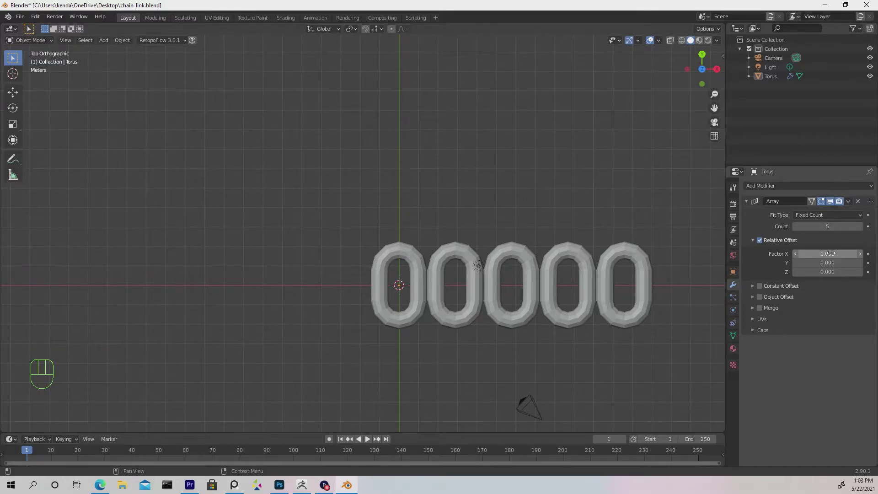
Set the Array's Relative Offset to X 0 and Y 0.590, and adjust Count to six links
mouse_move(831, 253)
mouse_down()
mouse_move(832, 262)
mouse_move(860, 263)
mouse_move(810, 262)
mouse_move(860, 262)
mouse_move(824, 262)
mouse_move(841, 262)
mouse_up()
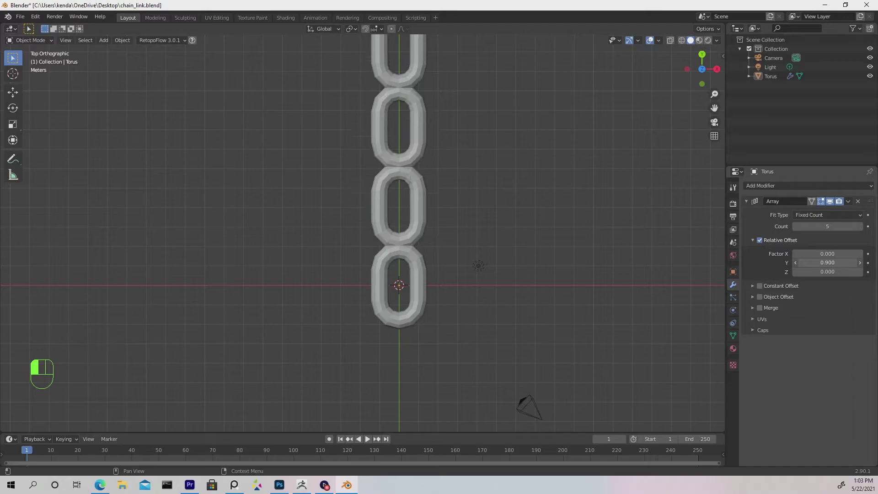
click(828, 263)
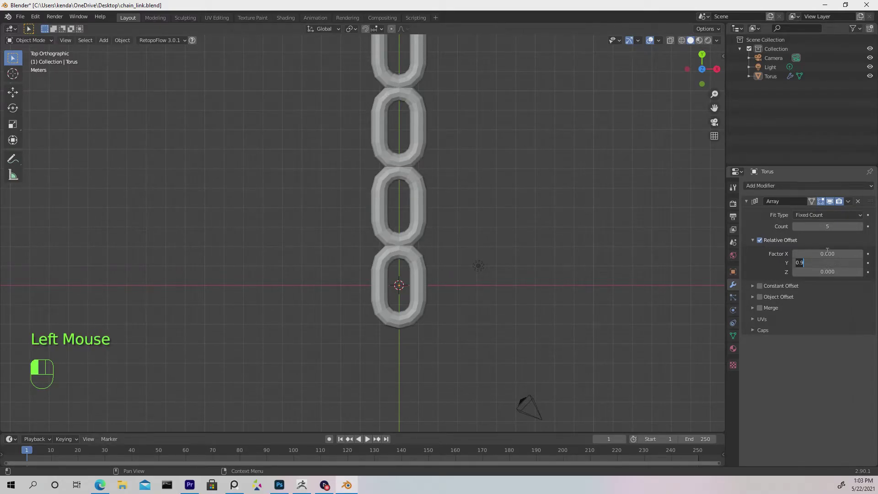
text(0.590)
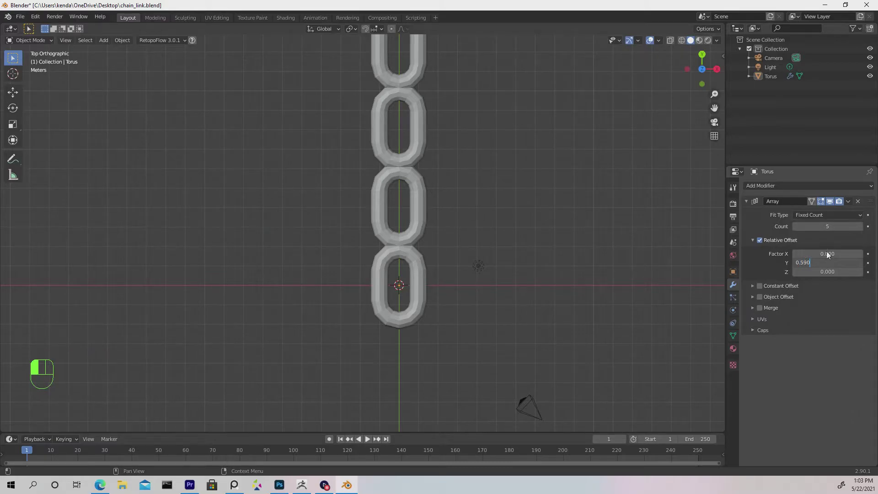
key(Return)
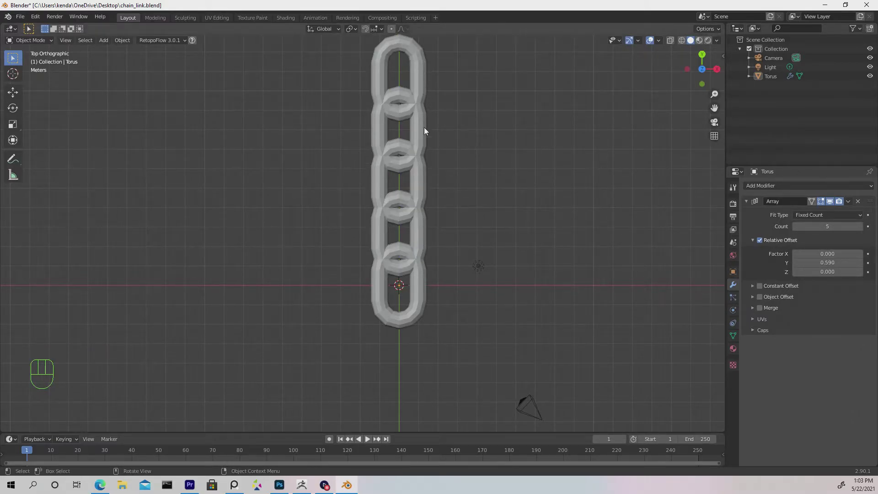
scroll(327, 132, down, 1)
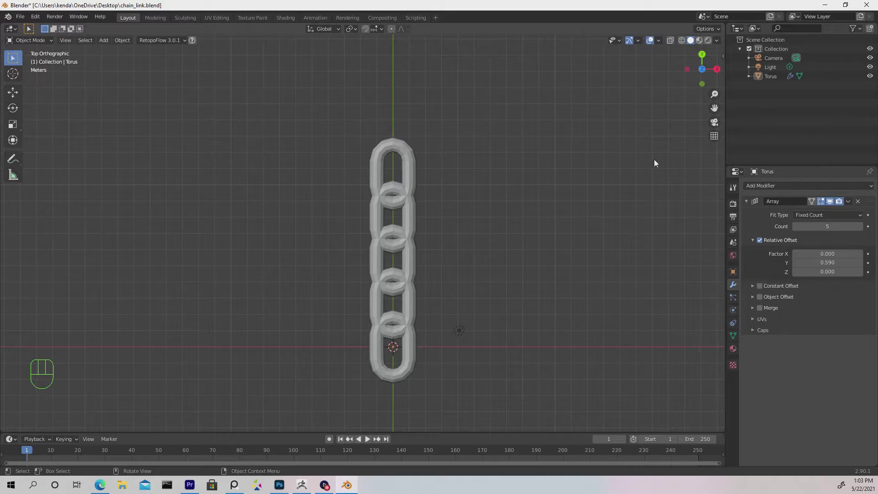
mouse_move(828, 226)
mouse_down()
mouse_move(846, 226)
mouse_move(812, 227)
mouse_move(835, 227)
mouse_up()
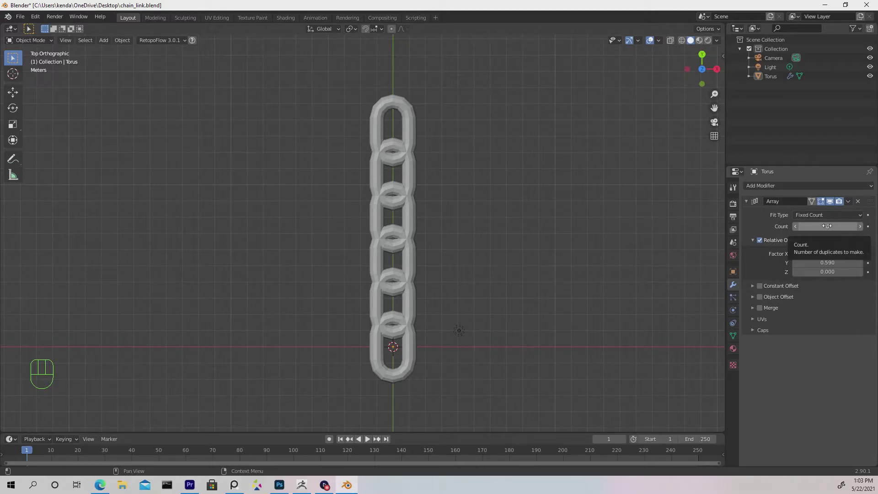
Set the Array's Fit Type to Fit Curve and add a NURBS path
click(837, 215)
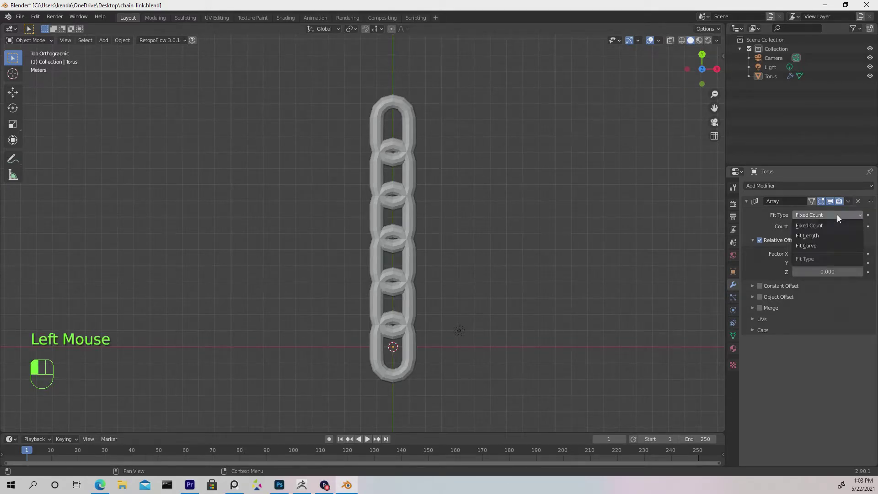
click(820, 245)
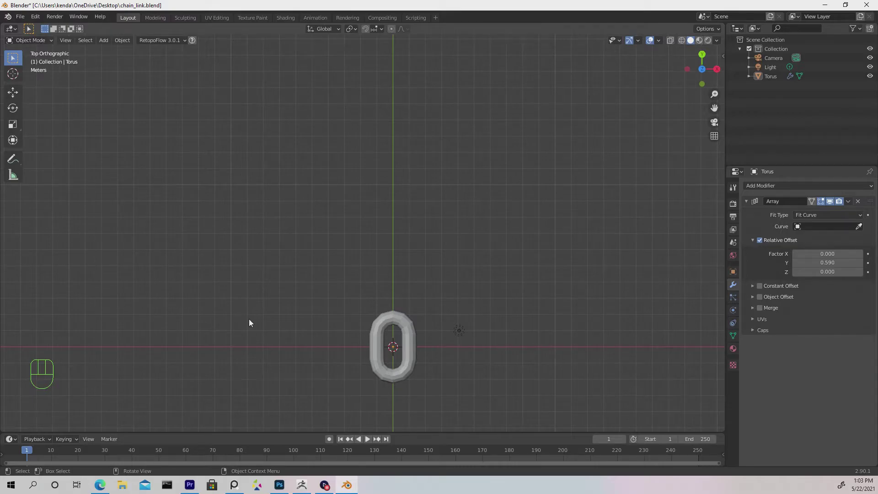
key(shift+a)
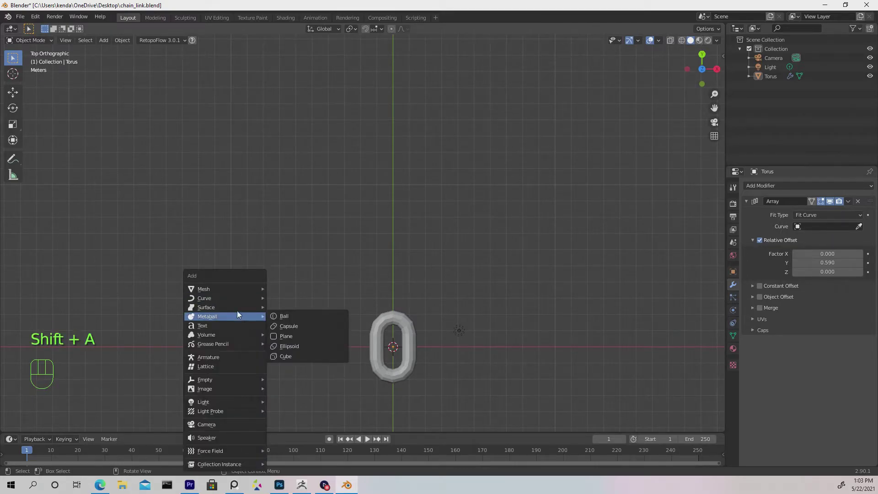
mouse_move(226, 298)
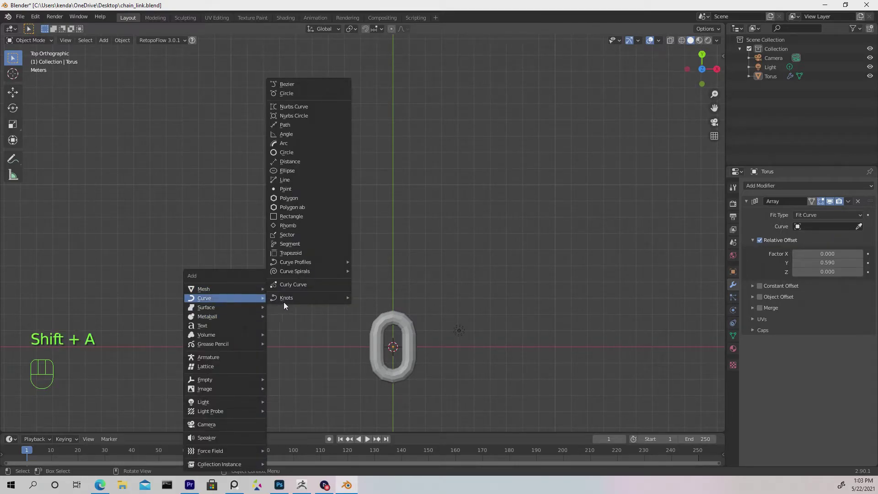
click(293, 127)
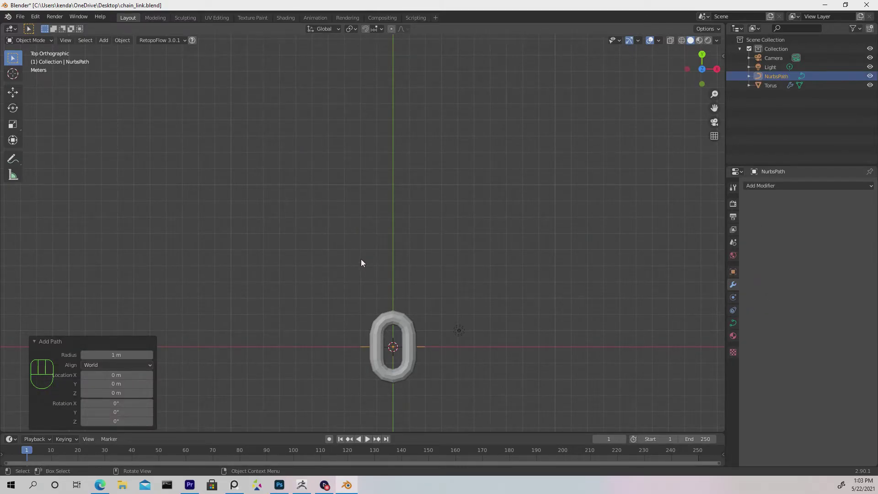
Rotate the path 90° about Z and move it about 3.1 m left along X
text(r)
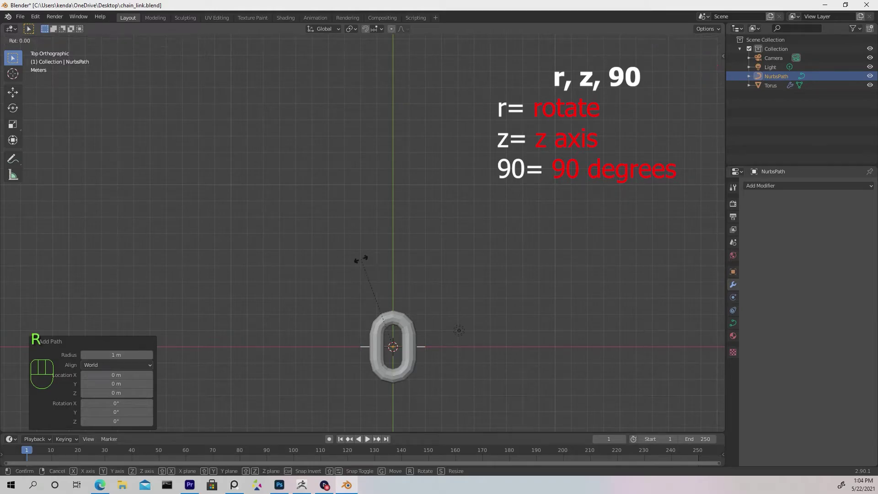
text(90)
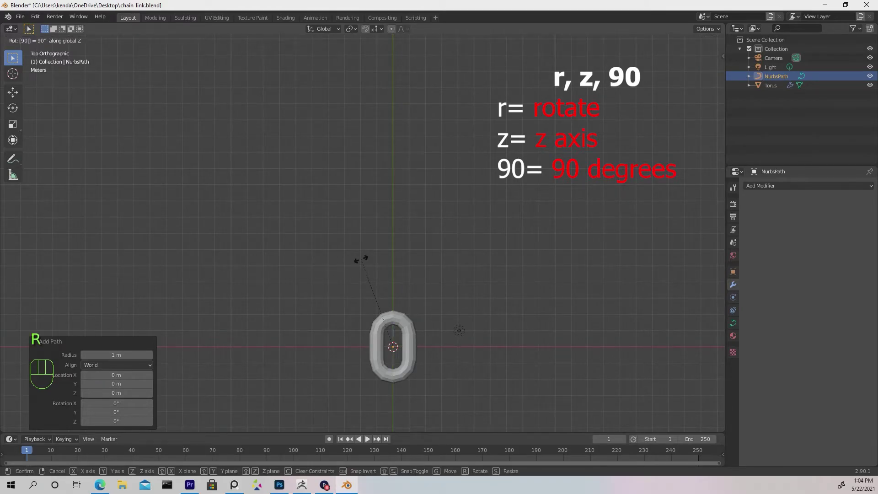
key(Return)
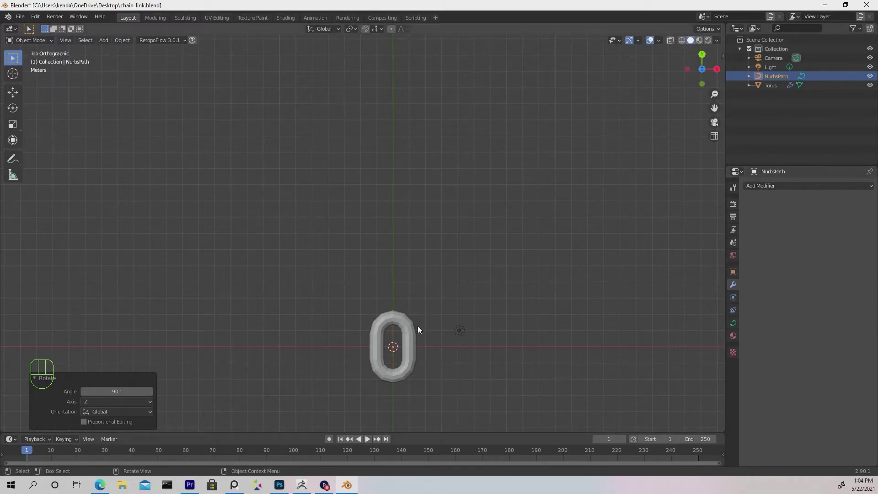
key(g)
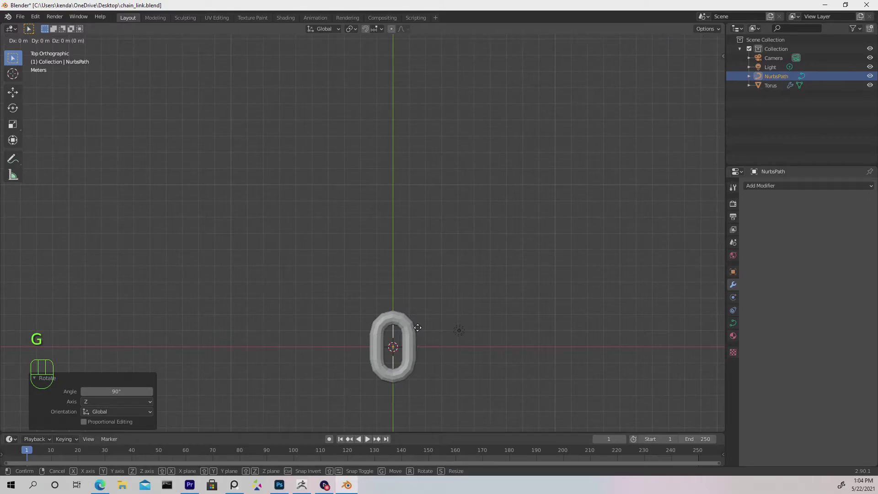
key(x)
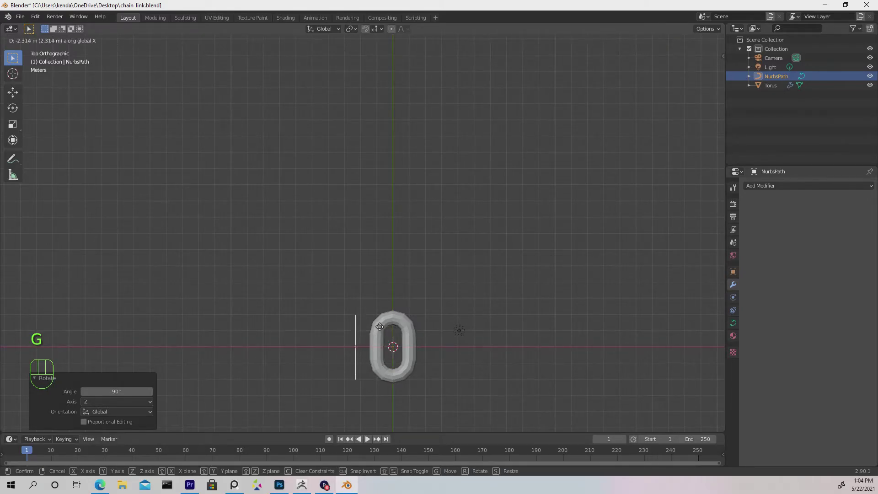
click(368, 328)
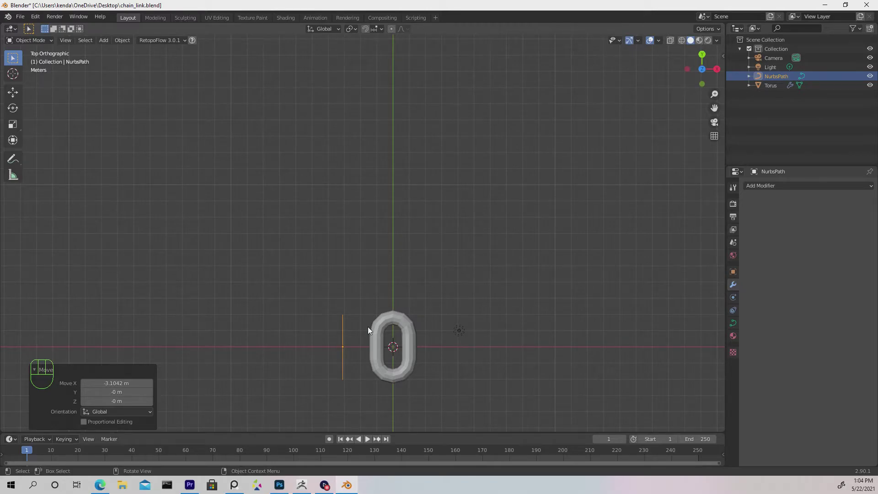
In Edit Mode, drag the path's upper control points about 8.24 m up along Y
key(Tab)
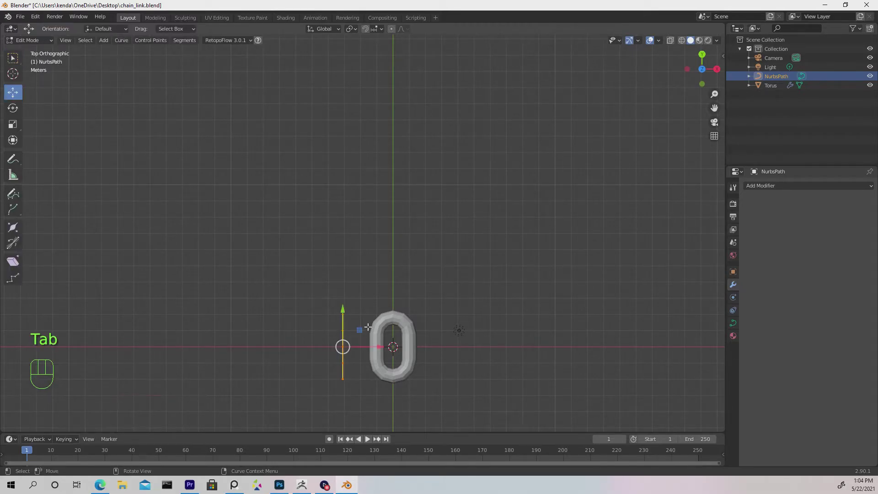
click(356, 302)
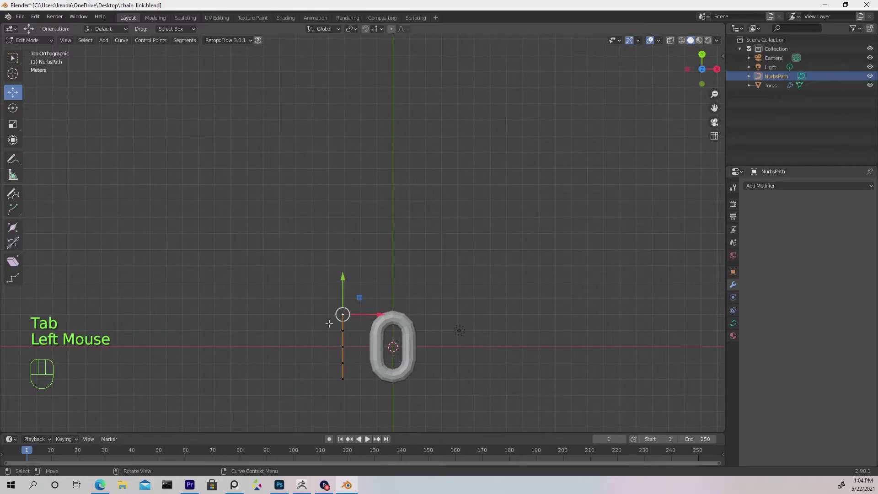
drag(317, 280, 361, 371)
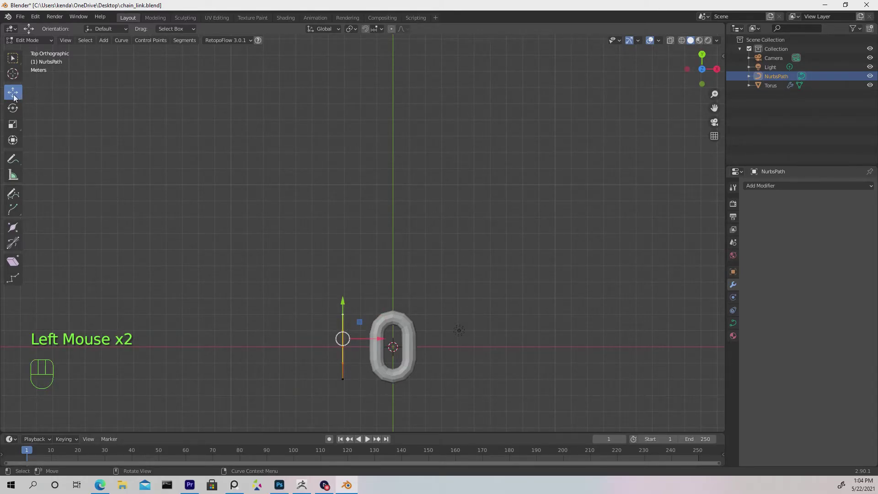
click(344, 302)
drag(343, 301, 341, 256)
drag(295, 186, 376, 288)
drag(345, 252, 339, 191)
drag(307, 142, 344, 86)
shift+middle_drag(441, 152, 446, 270)
drag(311, 178, 350, 68)
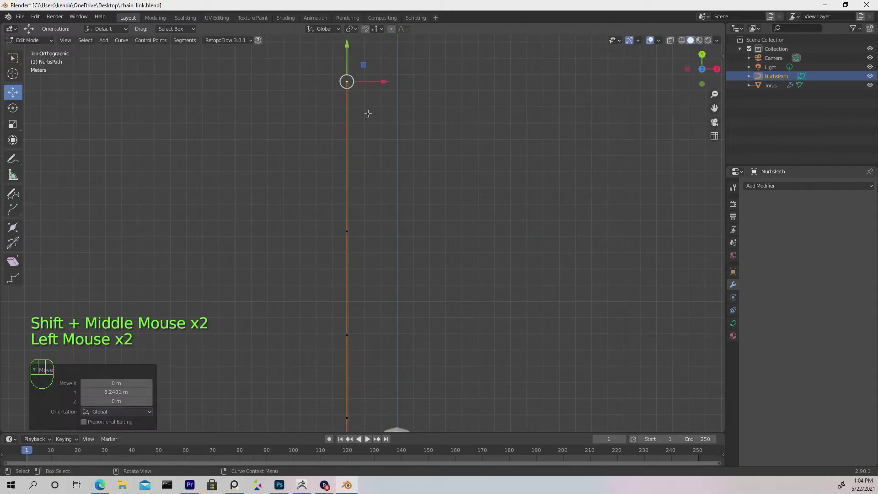
scroll(385, 162, down, 4)
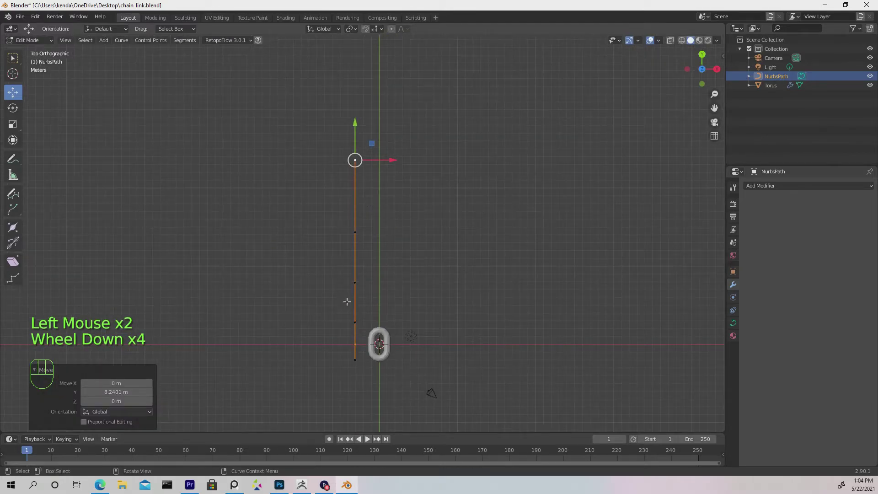
key(Tab)
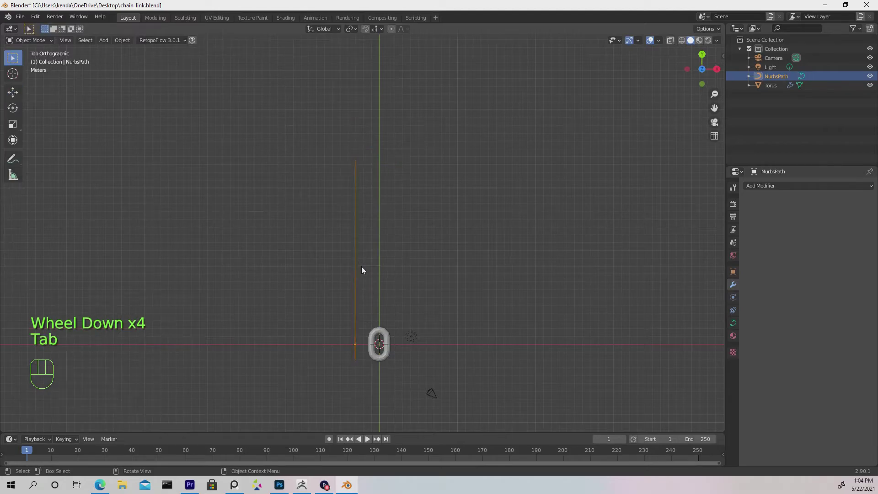
Set the torus Array modifier's Curve to NurbsPath using the eyedropper
click(387, 354)
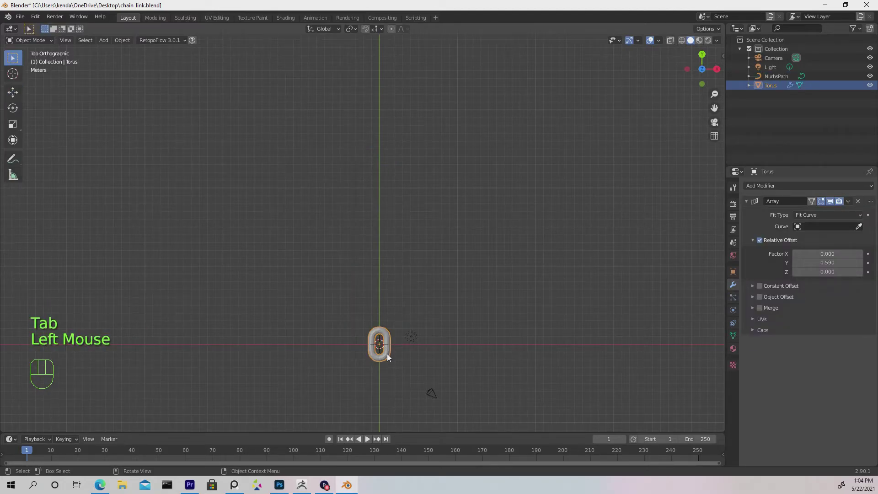
click(860, 227)
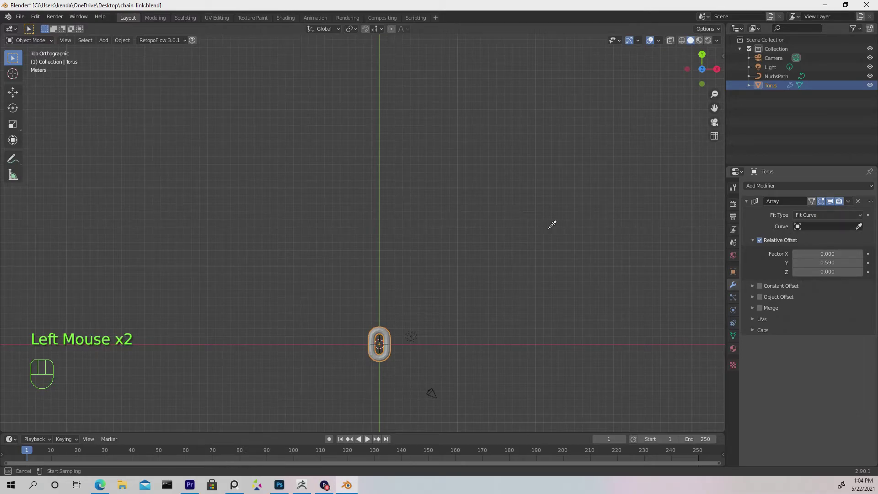
click(357, 254)
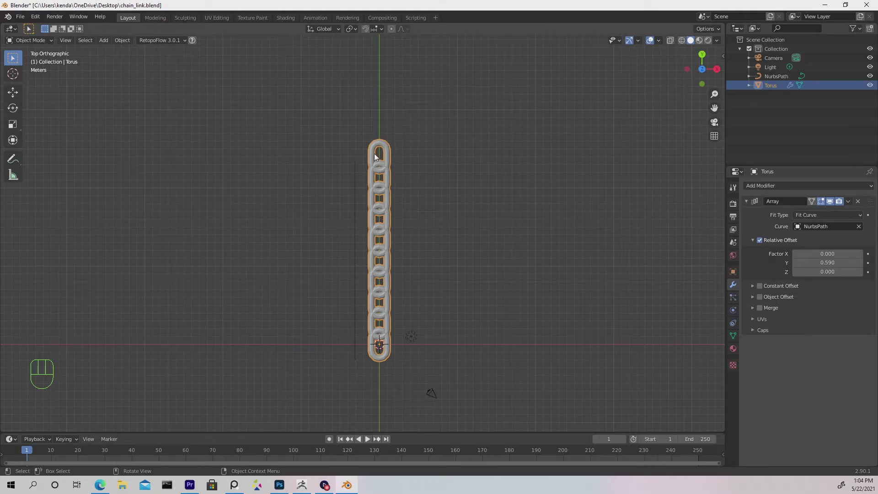
Pull the NurbsPath's top control point upward so the chain of links runs longer
click(354, 187)
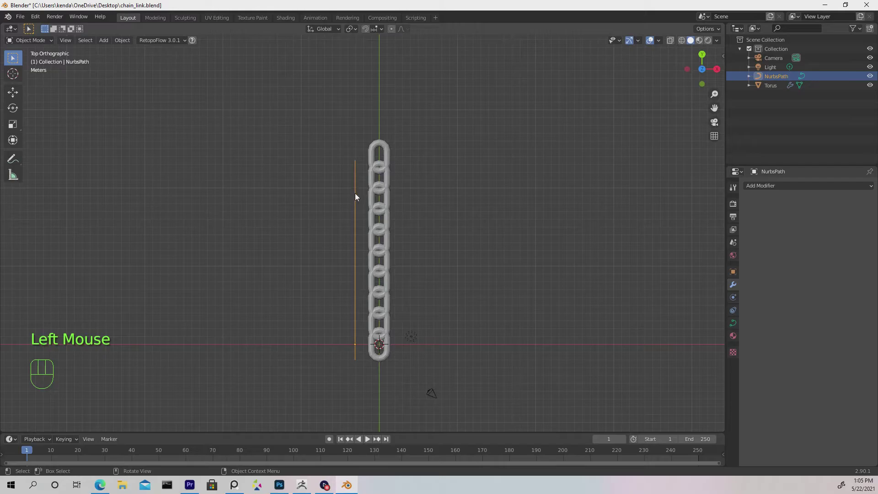
key(Tab)
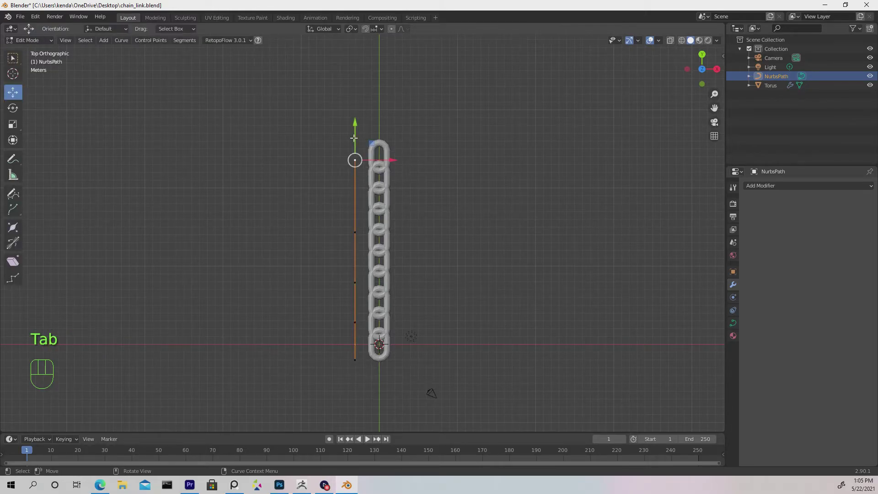
drag(356, 137, 367, 152)
key(ctrl+z)
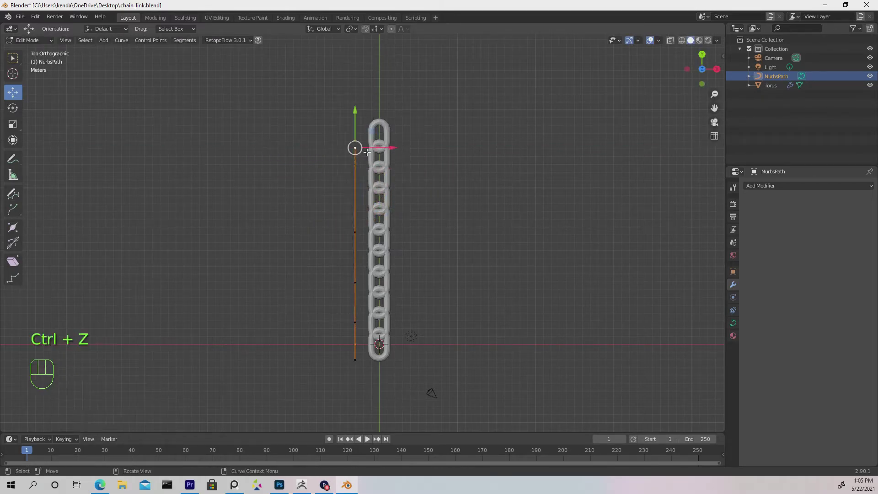
Leave path editing and add a Plain Axes Empty at the origin
key(Tab)
click(402, 167)
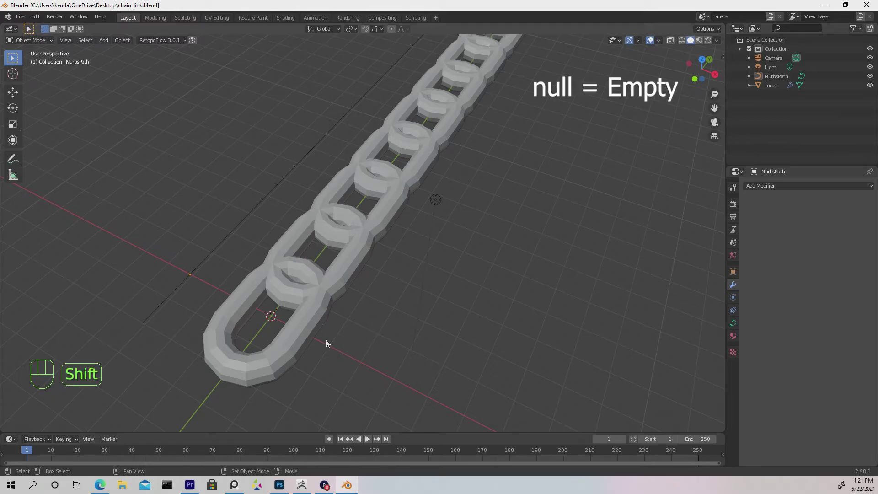
key(shift+a)
mouse_move(291, 381)
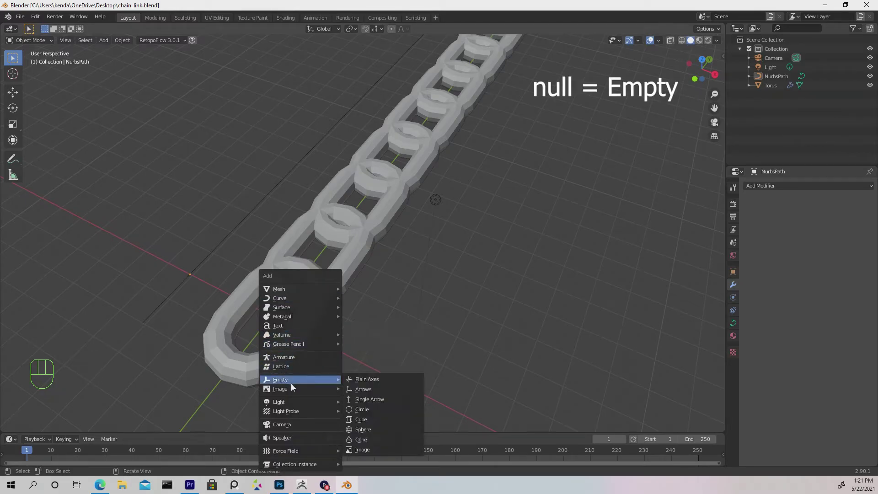
click(373, 382)
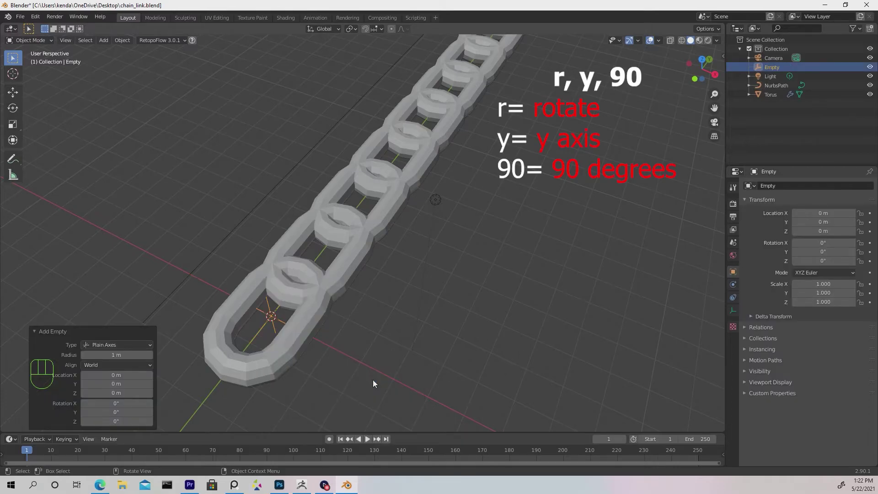
Rotate the Empty 90° about the Y axis
key(r)
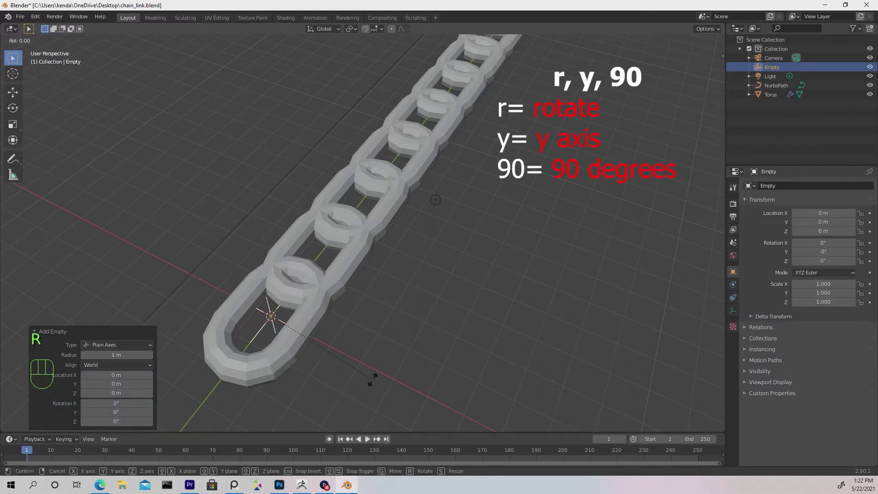
text(y)
text(90)
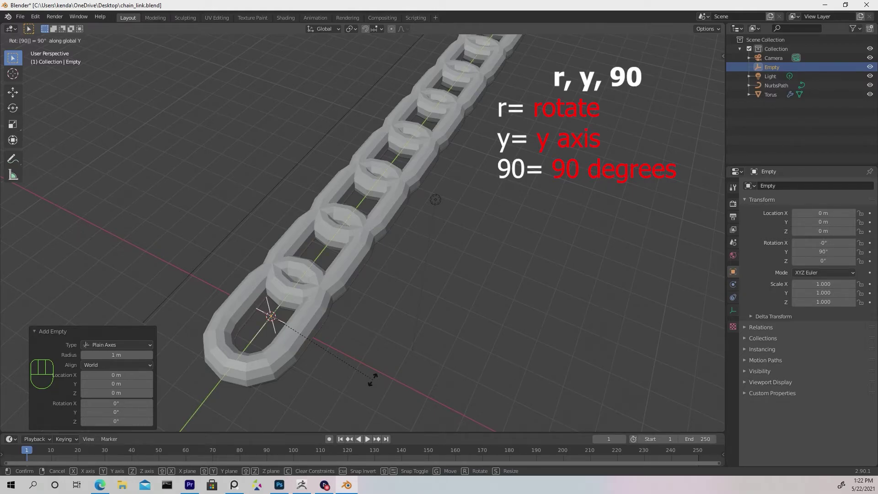
click(373, 381)
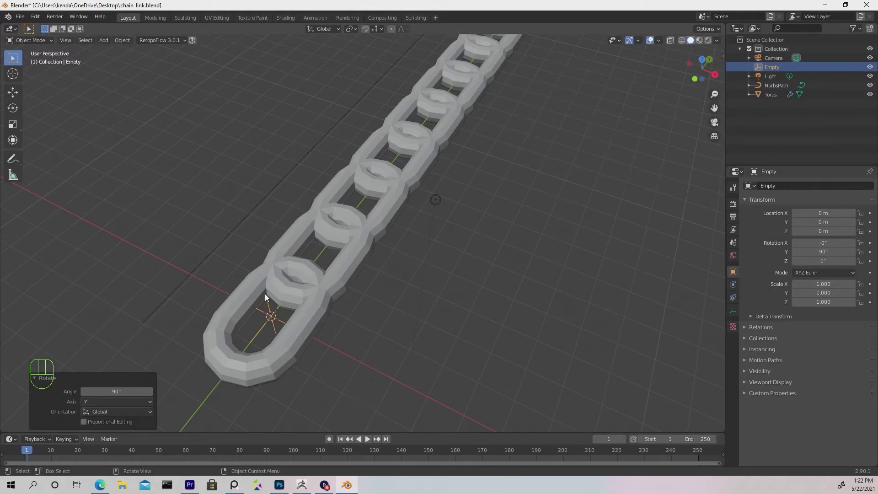
Enable Object Offset on the Torus chain's Array modifier, using the Empty as offset object
click(315, 322)
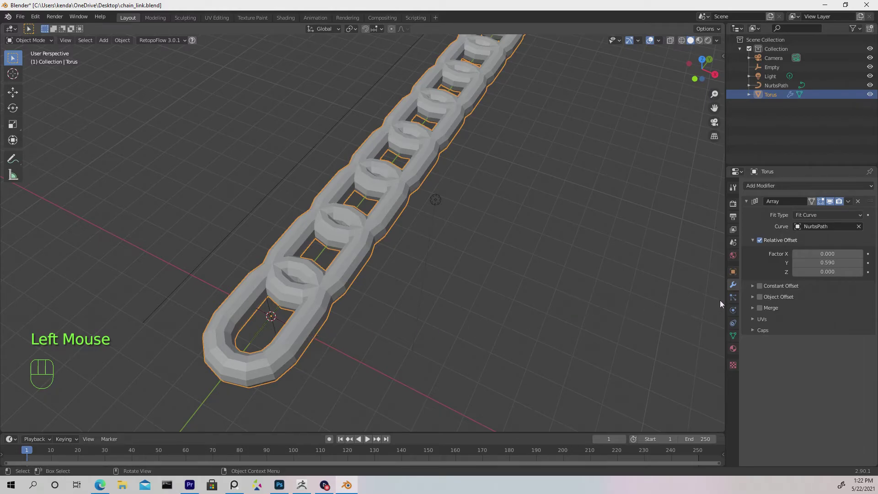
click(760, 297)
click(754, 296)
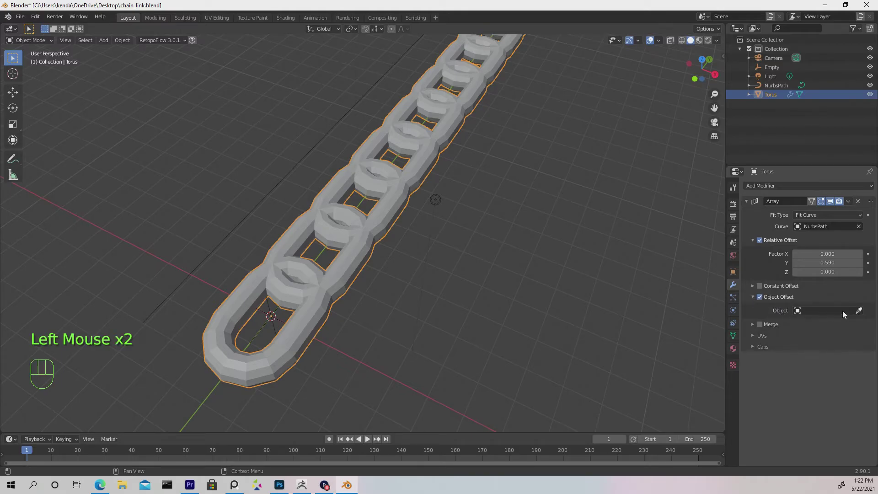
click(860, 310)
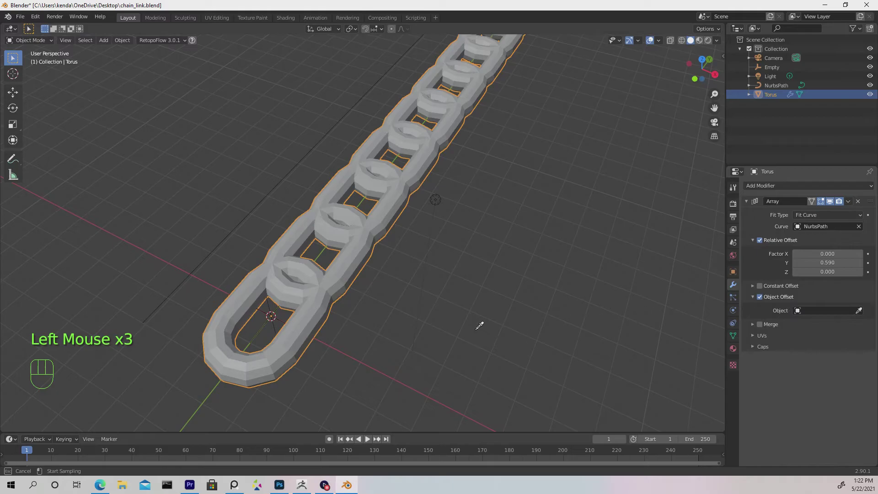
click(273, 327)
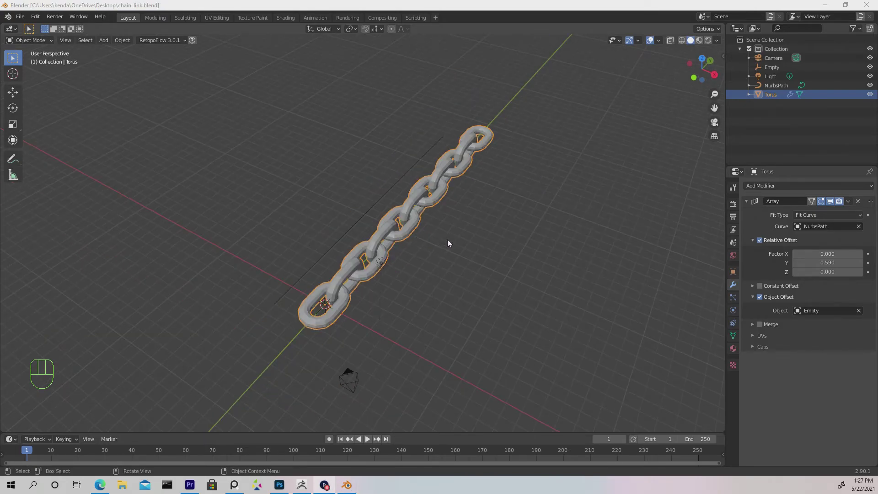
Add a Curve modifier to the chain with NurbsPath as its curve object
click(747, 202)
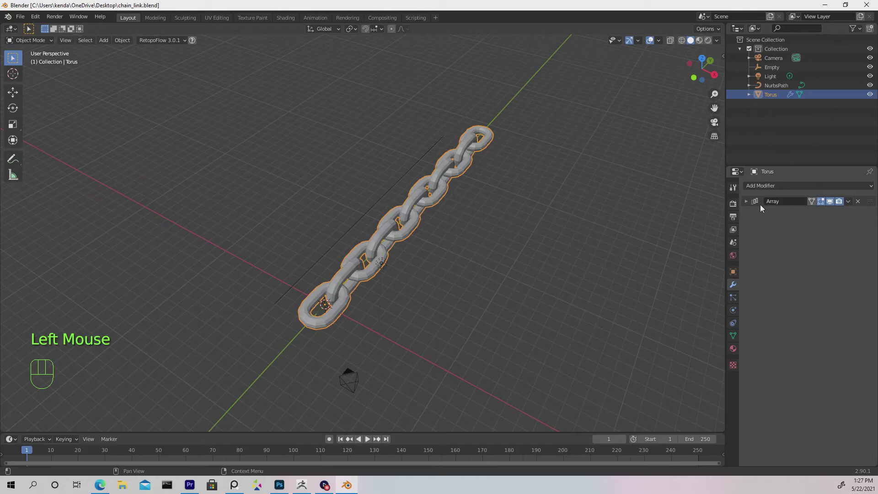
click(366, 295)
click(345, 307)
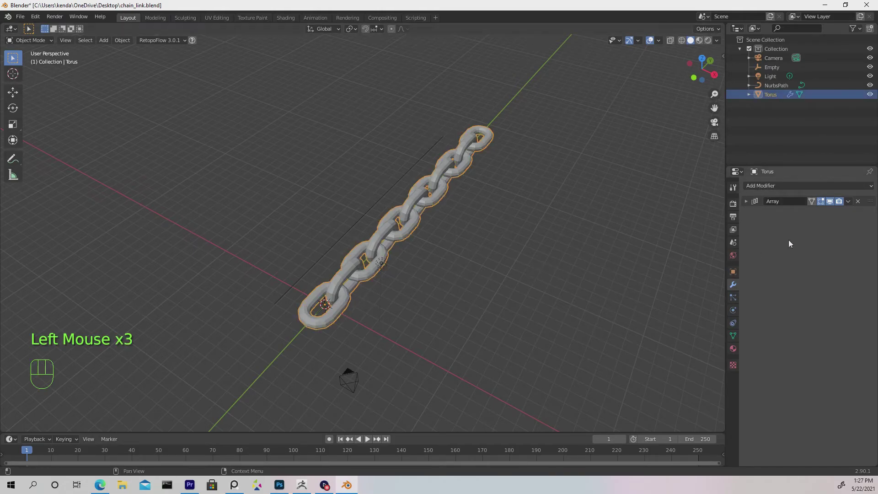
click(861, 188)
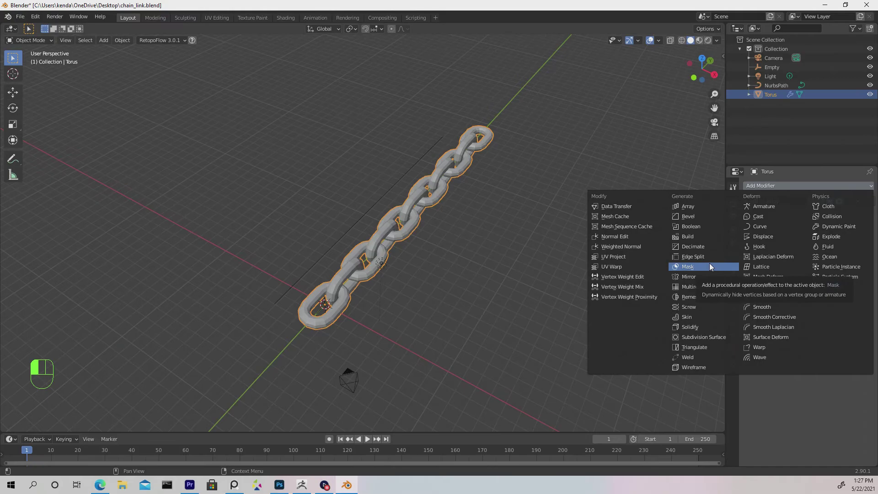
click(772, 227)
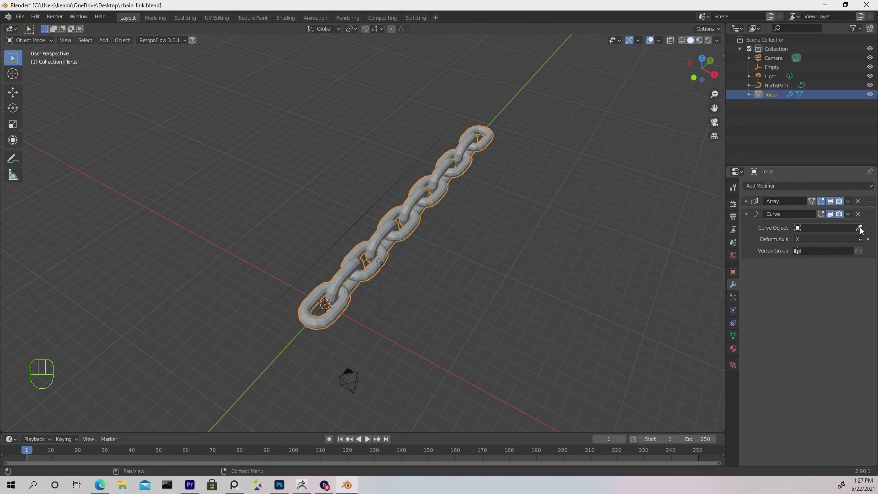
click(859, 228)
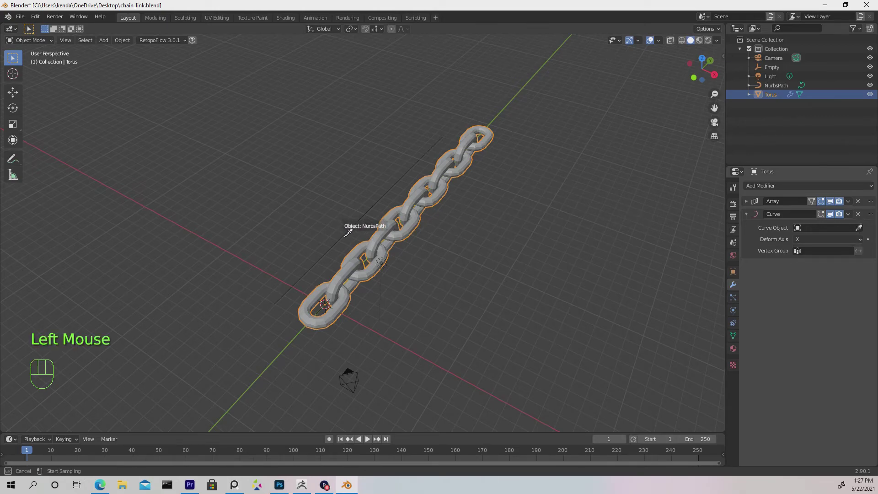
click(345, 237)
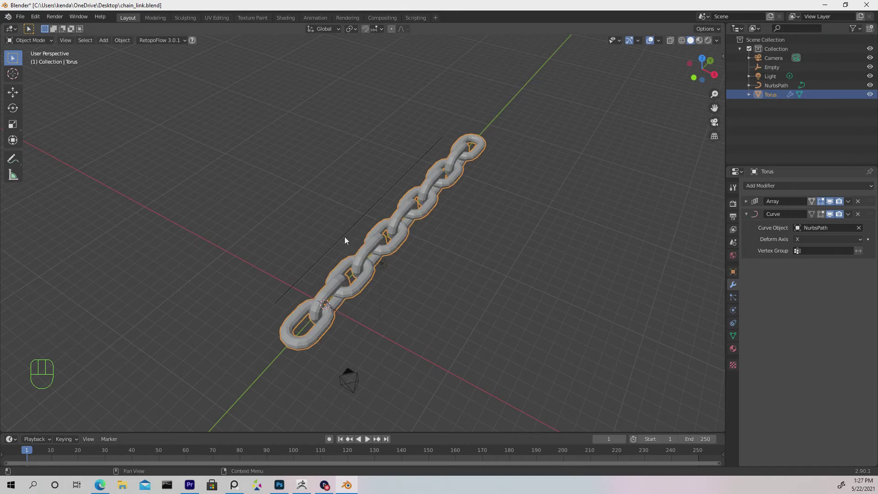
triple_click(811, 251)
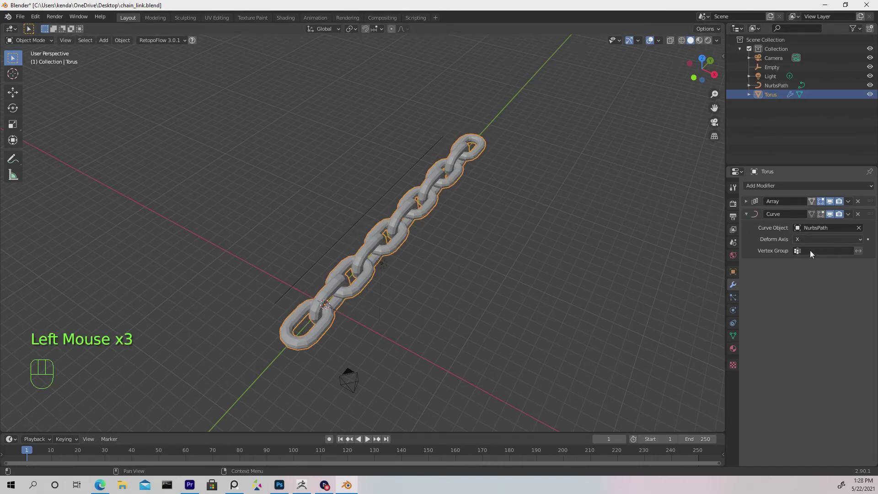
Drag the NurbsPath's end point down to bend the chain
click(370, 214)
key(Tab)
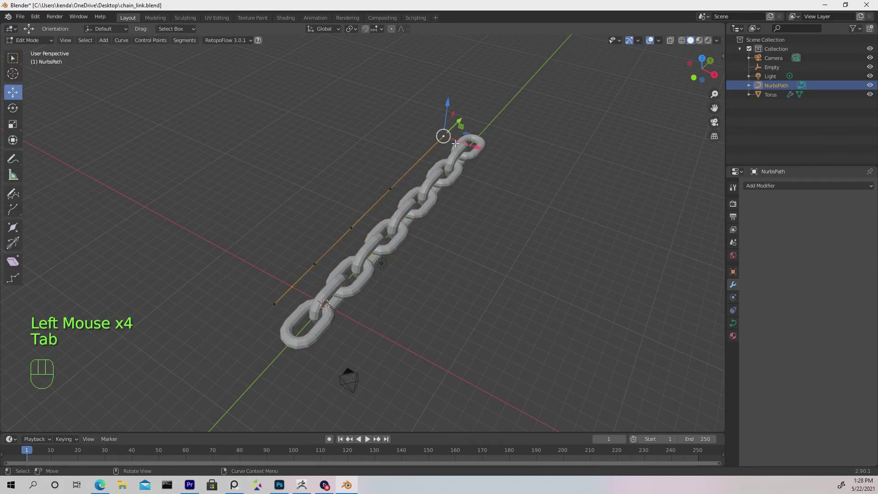
drag(471, 145, 490, 281)
scroll(490, 281, down, 3)
shift+middle_drag(532, 283, 460, 239)
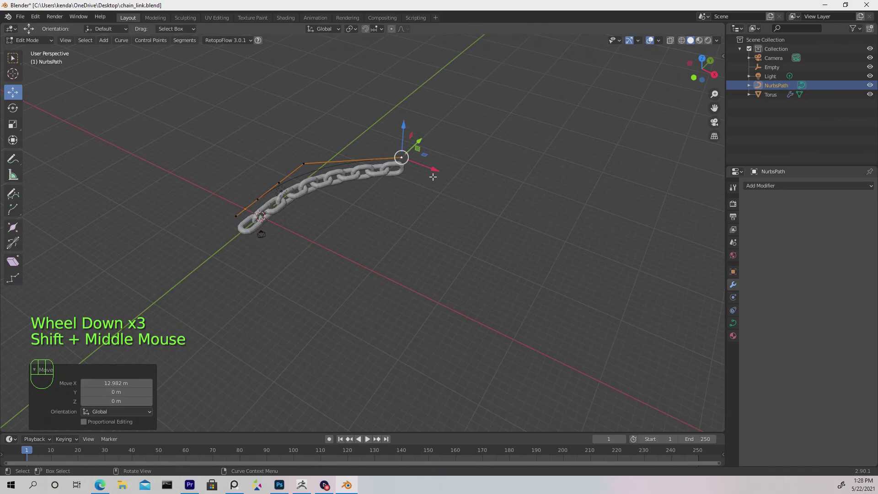
Extrude six new path points to start a winding route for the chain
key(e)
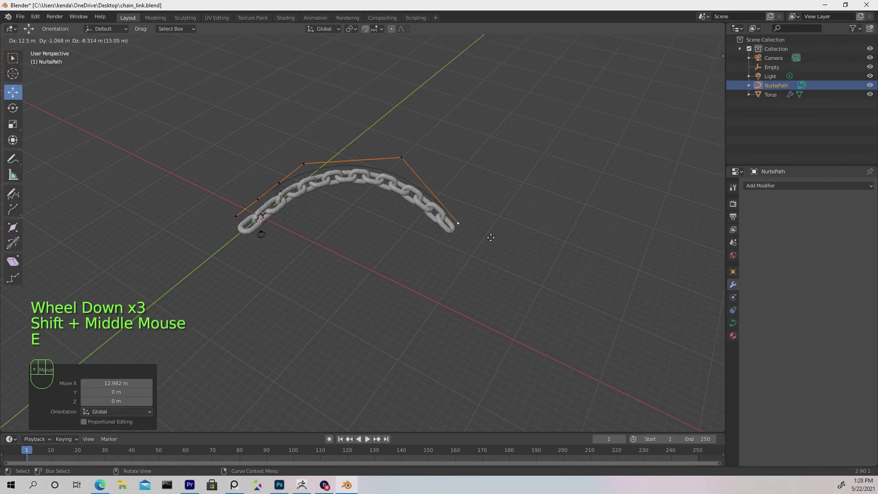
click(493, 254)
key(e)
click(377, 352)
key(e)
click(192, 270)
key(e)
click(183, 201)
key(e)
click(275, 119)
key(e)
click(366, 129)
scroll(434, 130, down, 2)
shift+middle_drag(434, 129, 458, 165)
middle_drag(457, 165, 480, 204)
Extrude six more path points, including a raised one, so the route winds through 3D
key(e)
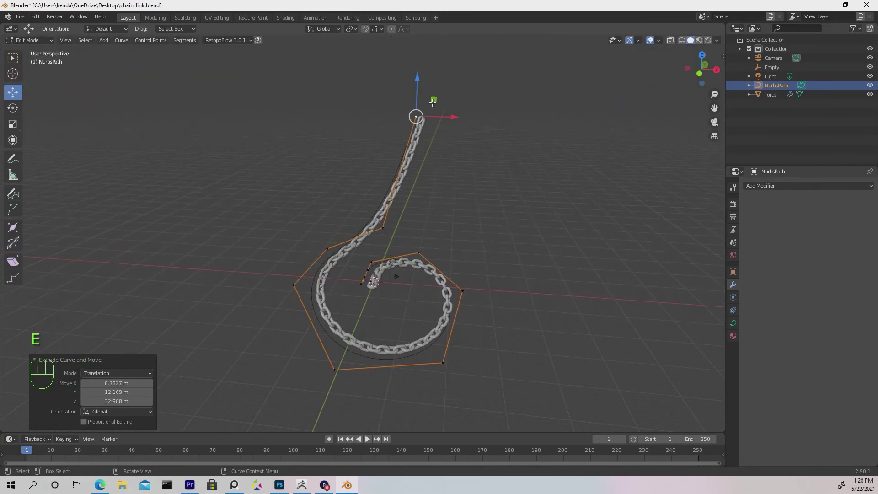
click(460, 98)
key(e)
click(618, 251)
key(e)
click(634, 178)
middle_drag(633, 178, 503, 229)
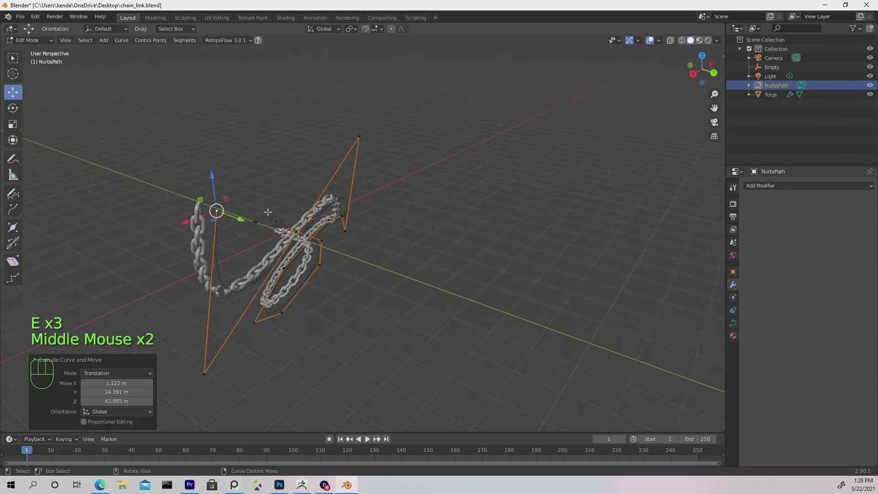
key(e)
scroll(418, 328, down, 2)
click(441, 277)
middle_drag(418, 327, 562, 259)
scroll(441, 277, up, 2)
key(e)
click(441, 277)
key(e)
click(405, 255)
Exit Edit Mode and orbit around to review the whole winding chain
key(Tab)
click(405, 254)
middle_drag(404, 254, 451, 219)
scroll(436, 243, down, 1)
scroll(435, 243, up, 1)
scroll(388, 207, up, 1)
middle_drag(388, 210, 680, 208)
scroll(679, 208, down, 5)
key(ctrl+z)
click(848, 202)
Apply the Array and Curve modifiers to bake them into the chain mesh
click(825, 213)
click(849, 201)
click(831, 213)
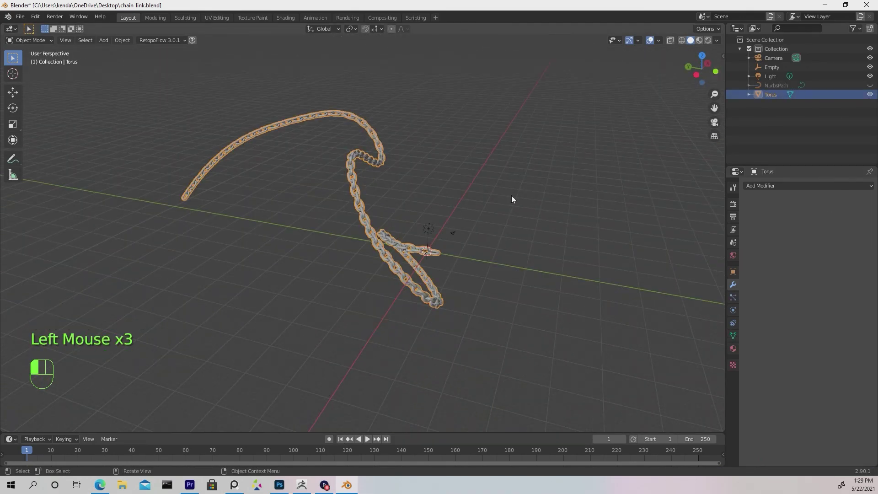
scroll(385, 222, up, 3)
click(372, 230)
Inspect the baked chain's link geometry in Edit Mode
scroll(371, 231, down, 2)
key(Tab)
scroll(371, 230, up, 2)
click(372, 230)
scroll(427, 200, up, 3)
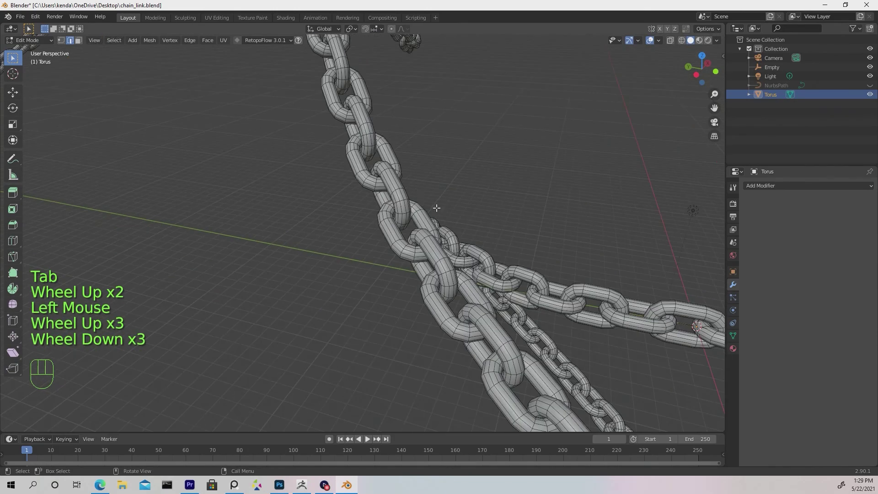
double_click(439, 216)
key(Tab)
Hide the floor grid, axis lines and Empty in the viewport overlays
click(372, 200)
scroll(372, 201, down, 3)
click(372, 200)
middle_drag(422, 188, 657, 41)
click(658, 40)
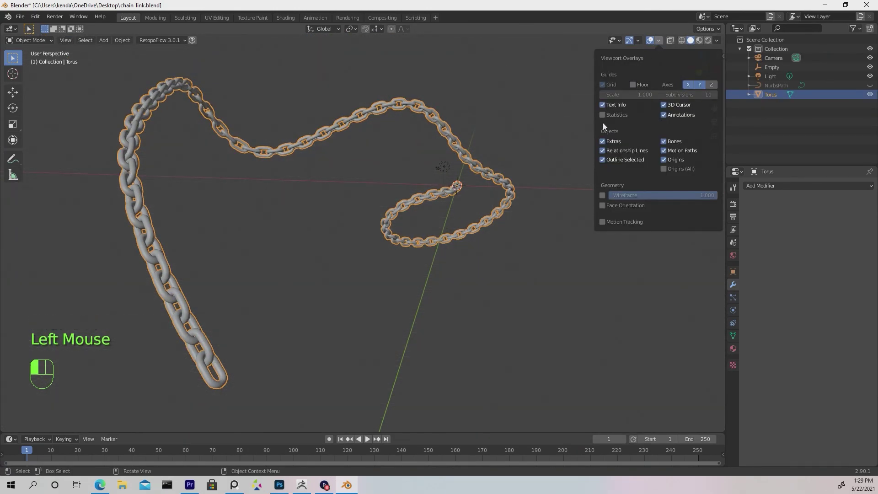